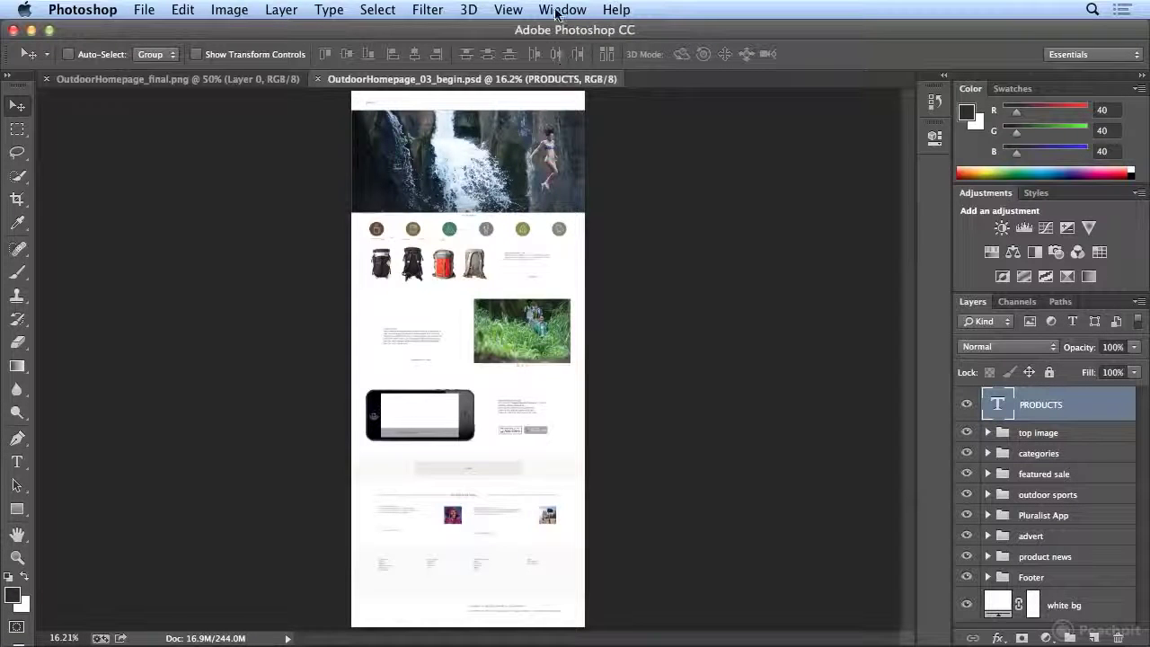
Step: Display the page at 100% and select the PRODUCTS text in the white header for editing
click(508, 9)
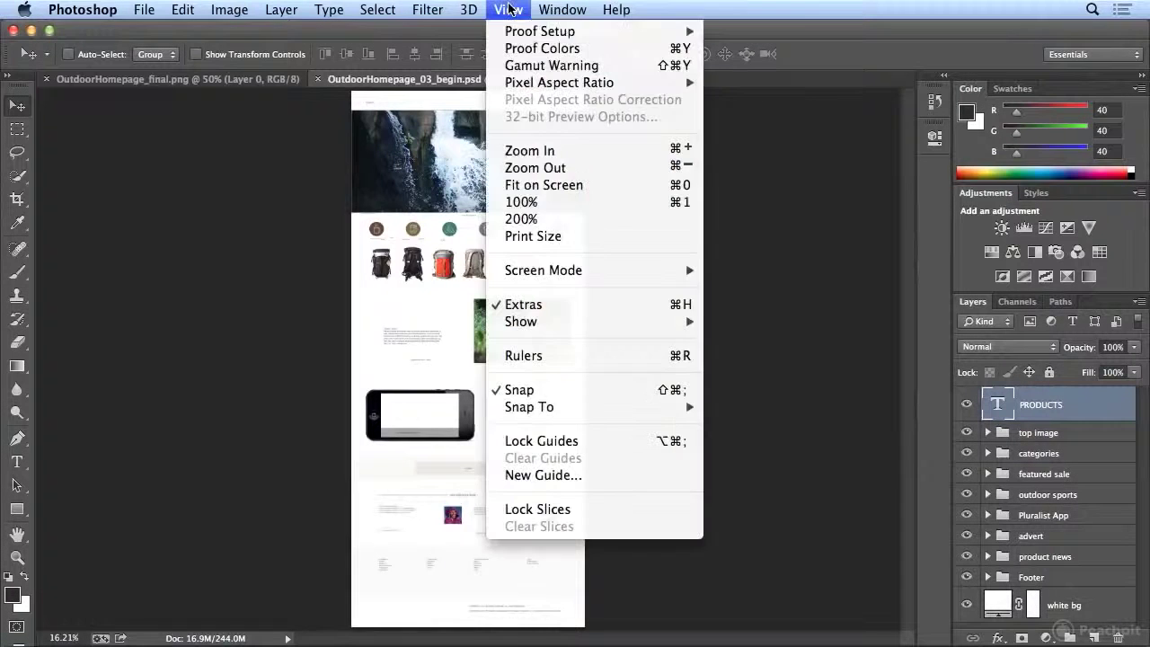
click(531, 205)
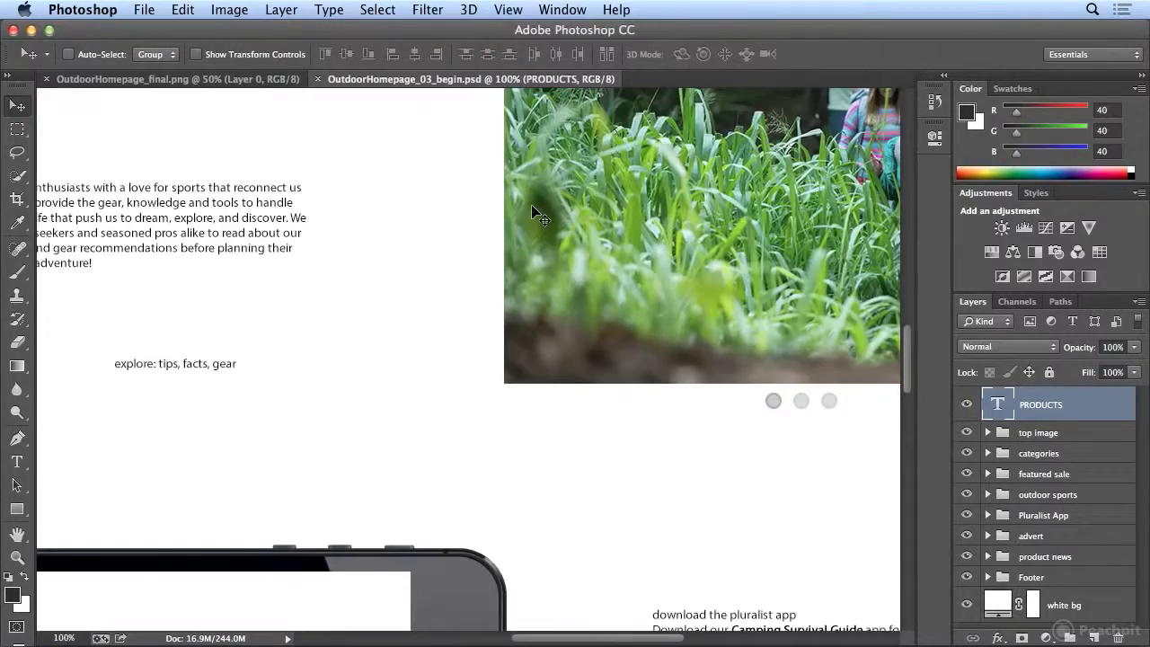
scroll(504, 202, up, 10)
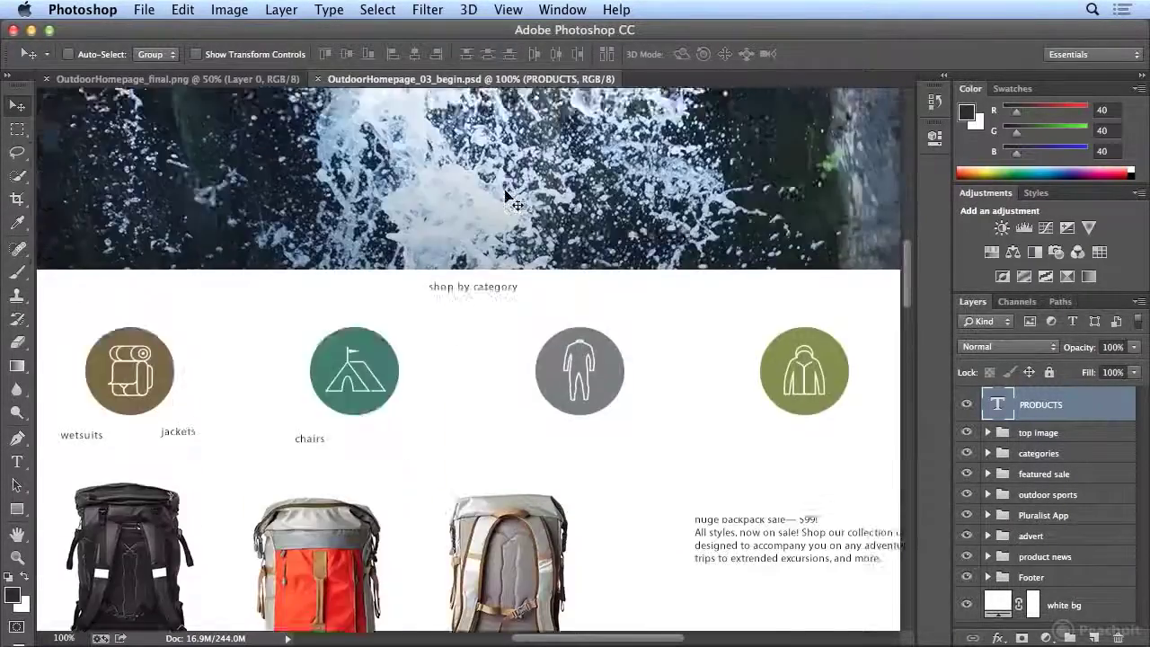
scroll(505, 193, up, 5)
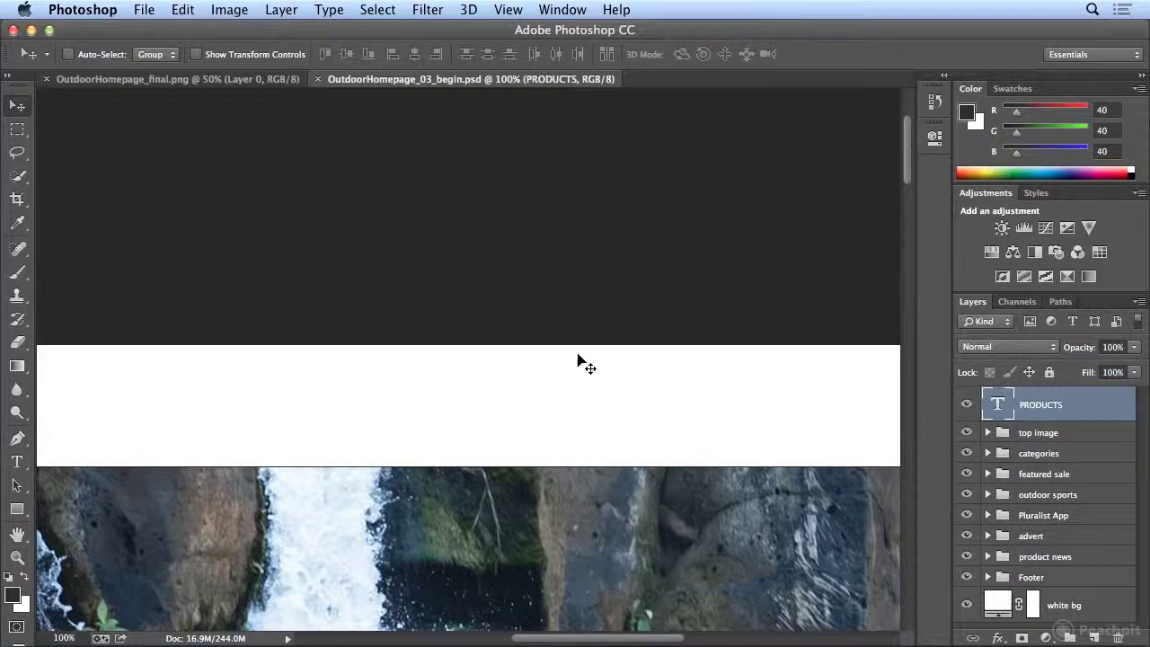
drag(622, 640, 541, 639)
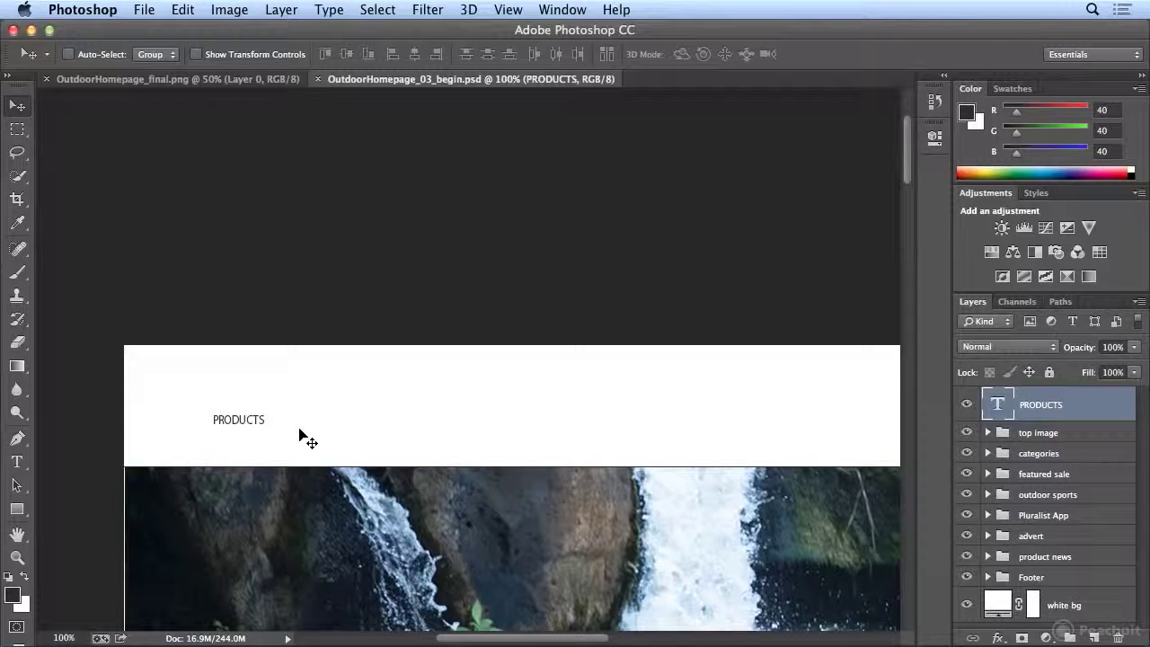
click(20, 462)
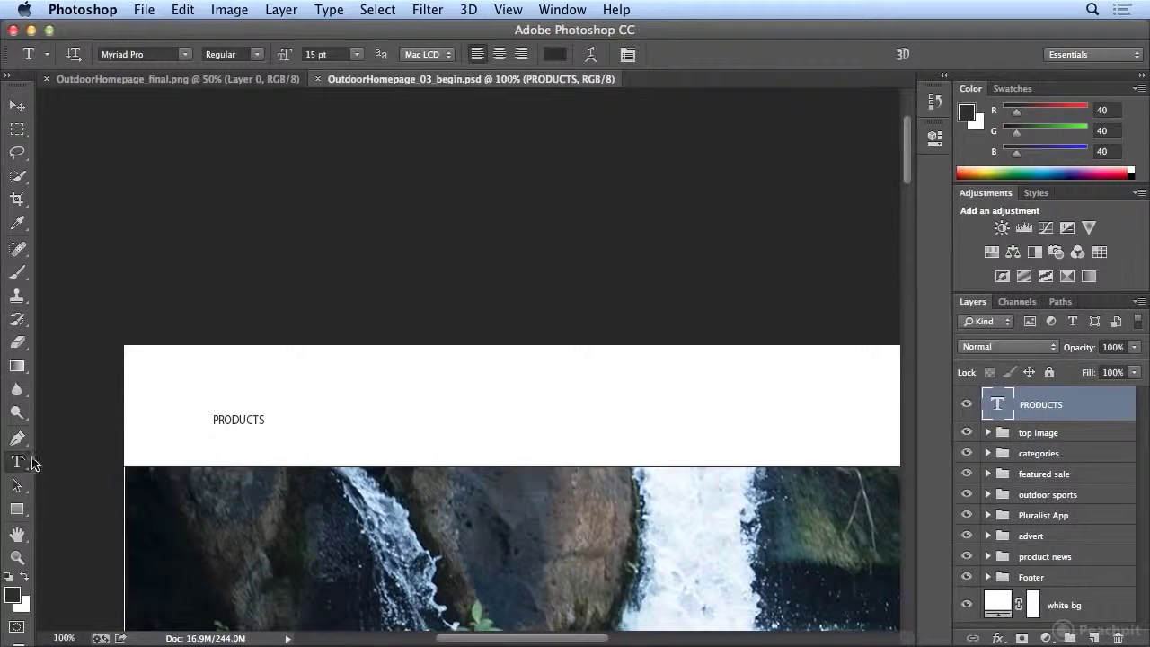
double_click(237, 418)
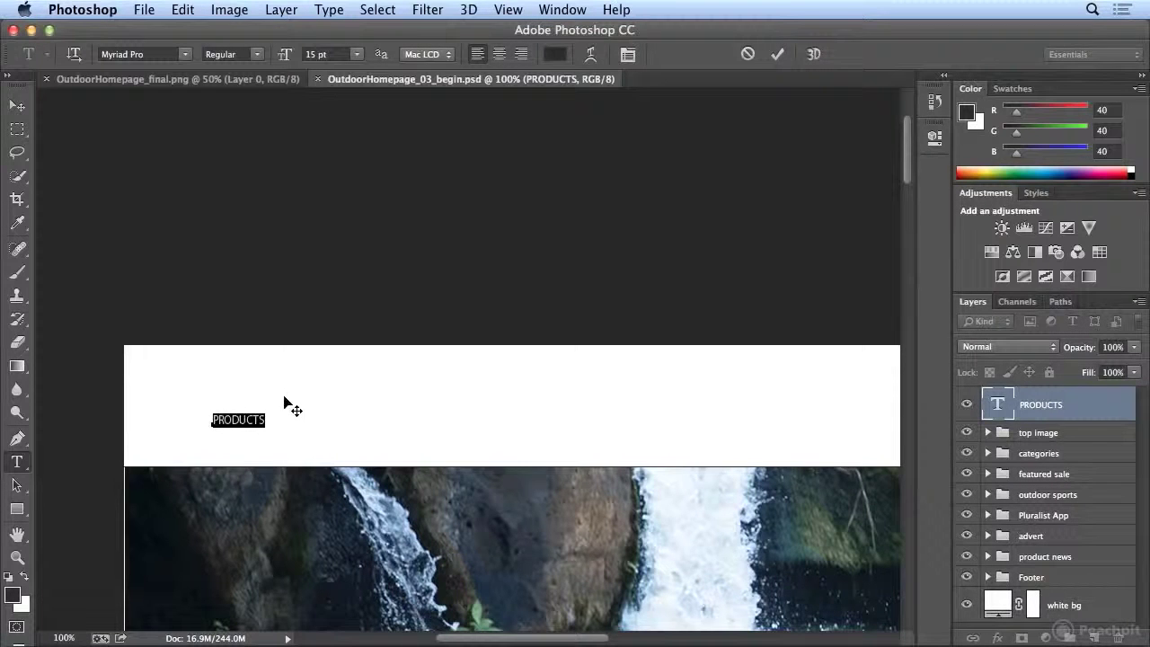
Step: Create a new character style from the selected PRODUCTS text
click(562, 9)
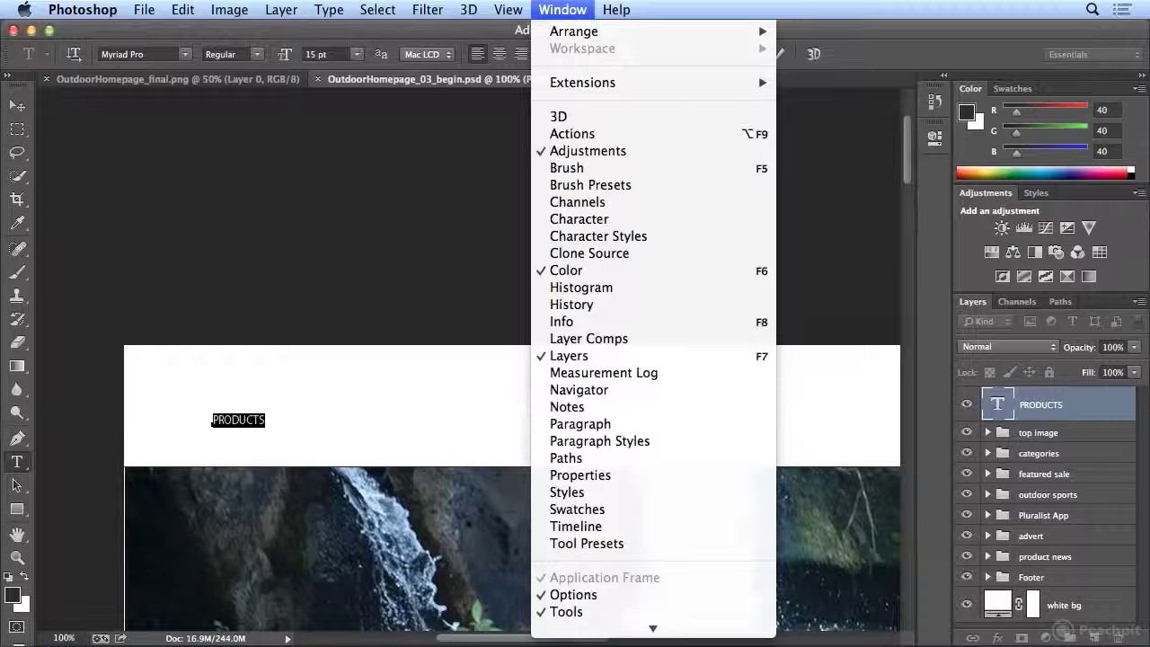
click(575, 236)
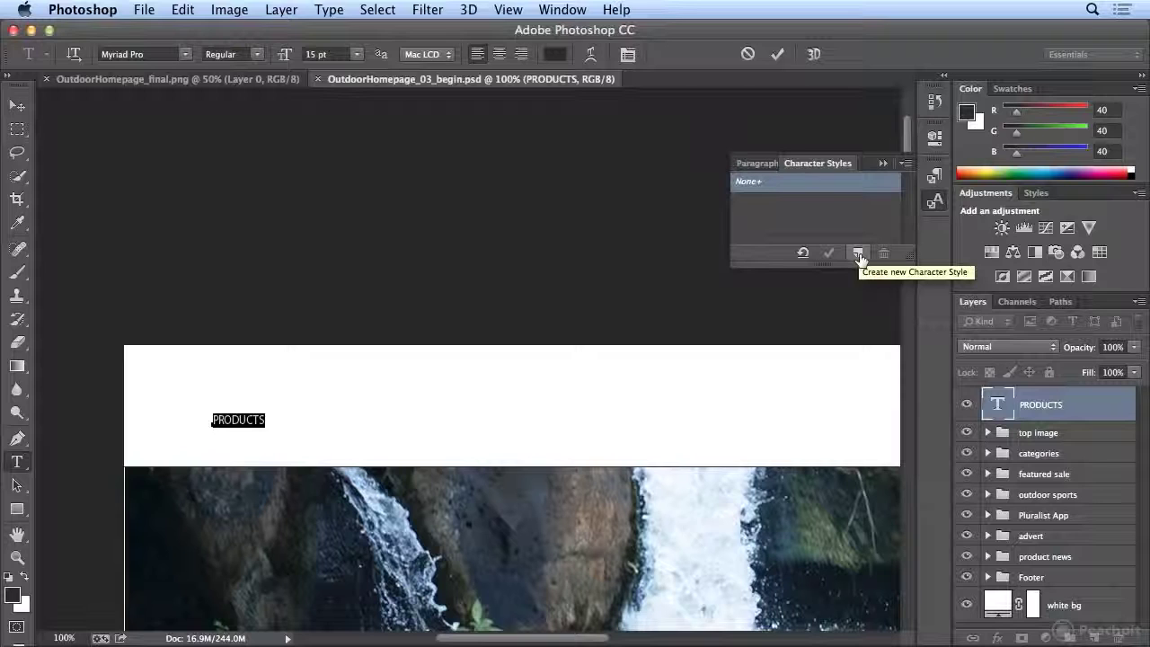
click(906, 164)
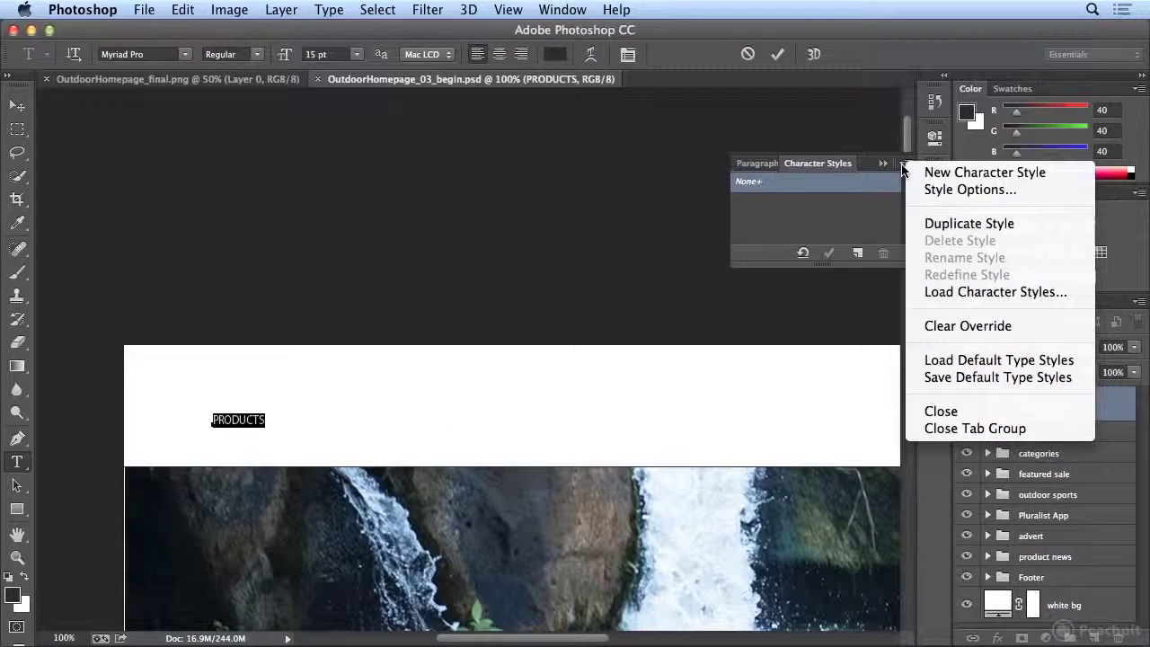
click(933, 174)
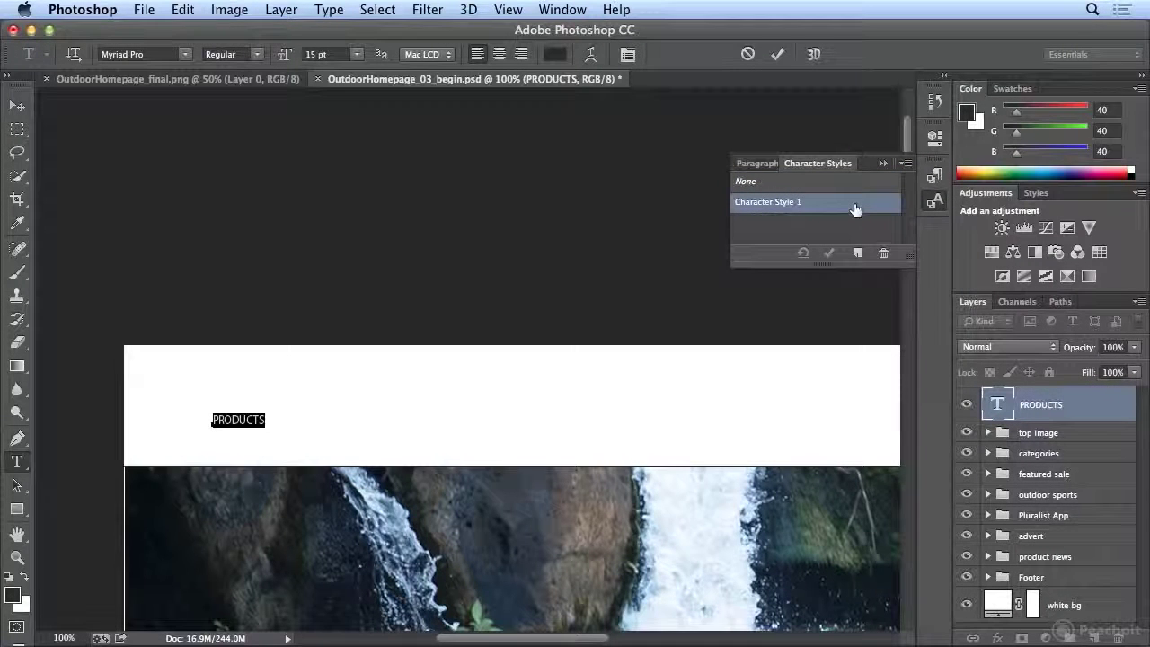
Step: Open the new character style's options and name the style "nav bar"
double_click(785, 203)
drag(663, 212, 764, 205)
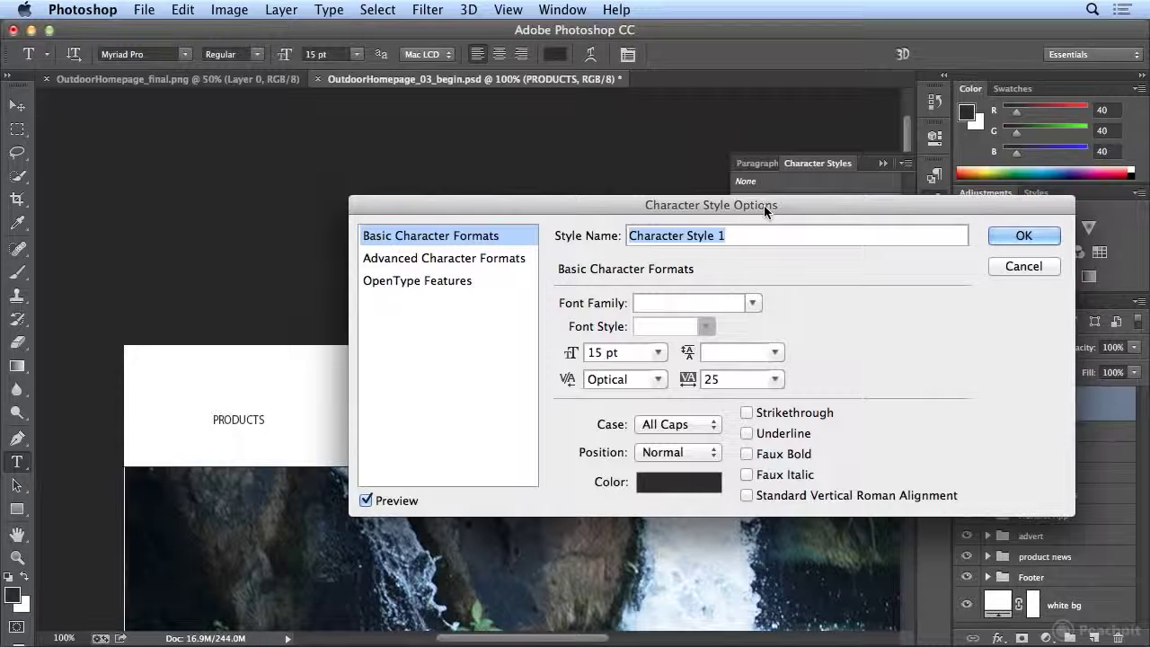
text(nav bar)
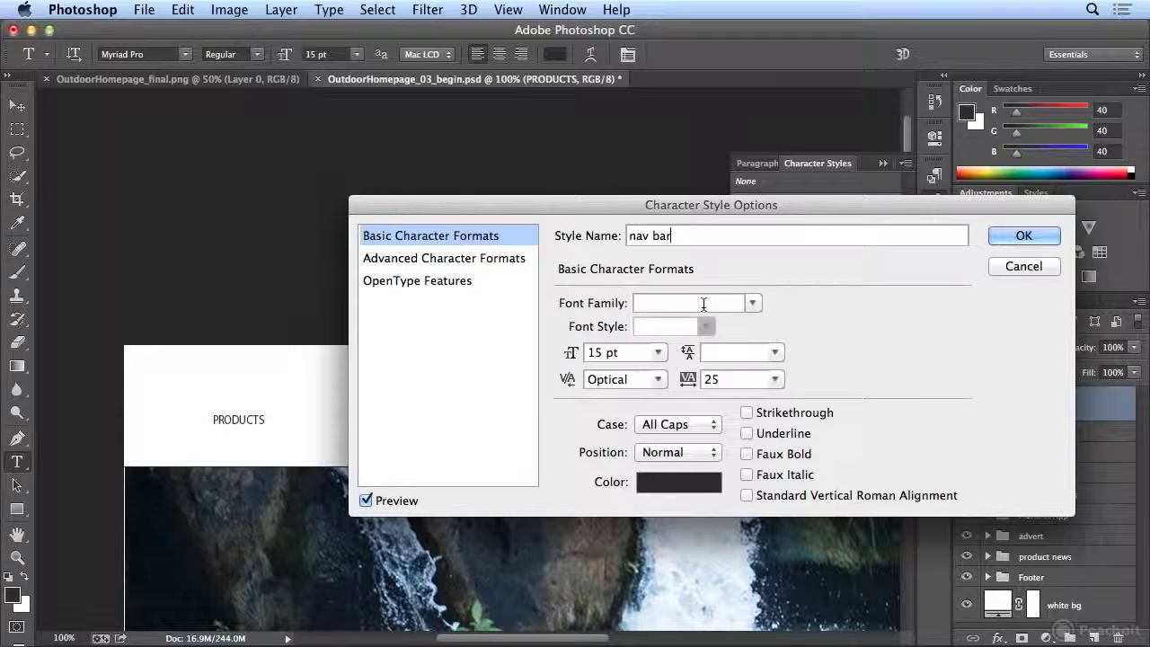
Step: Set the nav bar style's font to Myriad Pro Regular and its leading to Auto
click(749, 303)
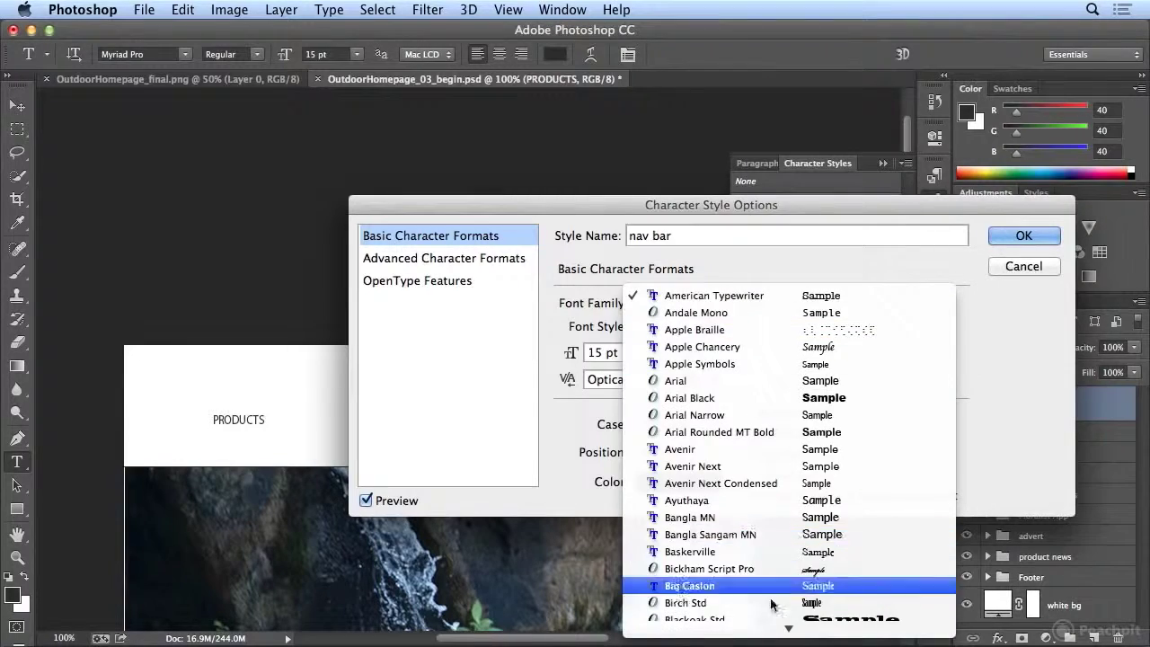
mouse_move(780, 630)
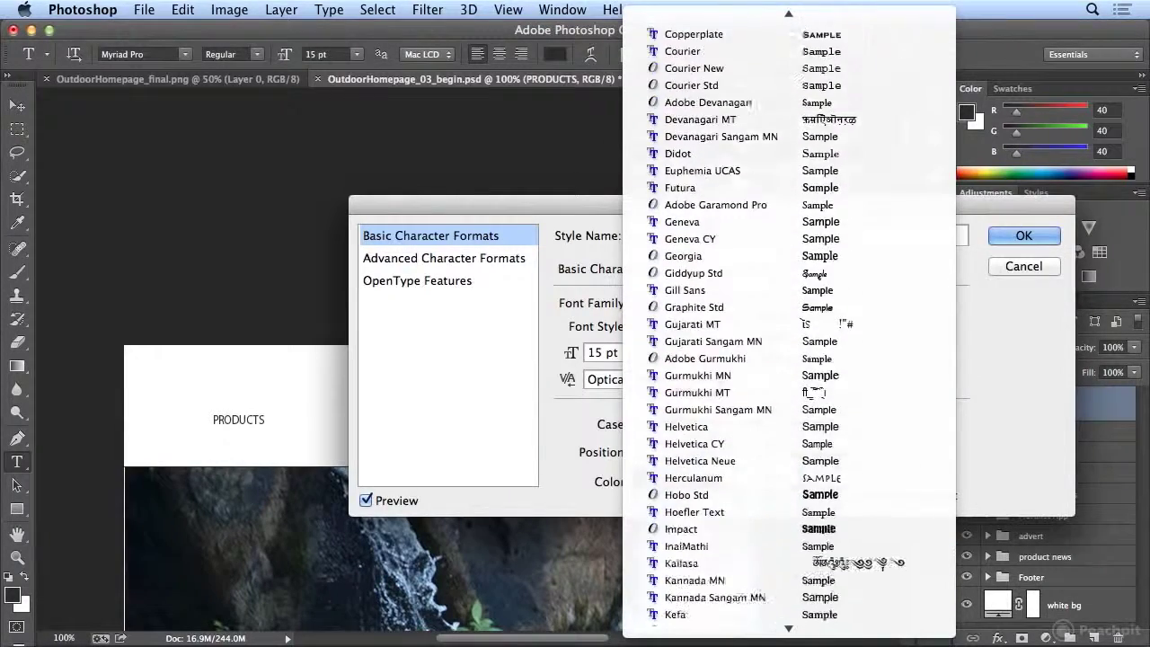
click(747, 440)
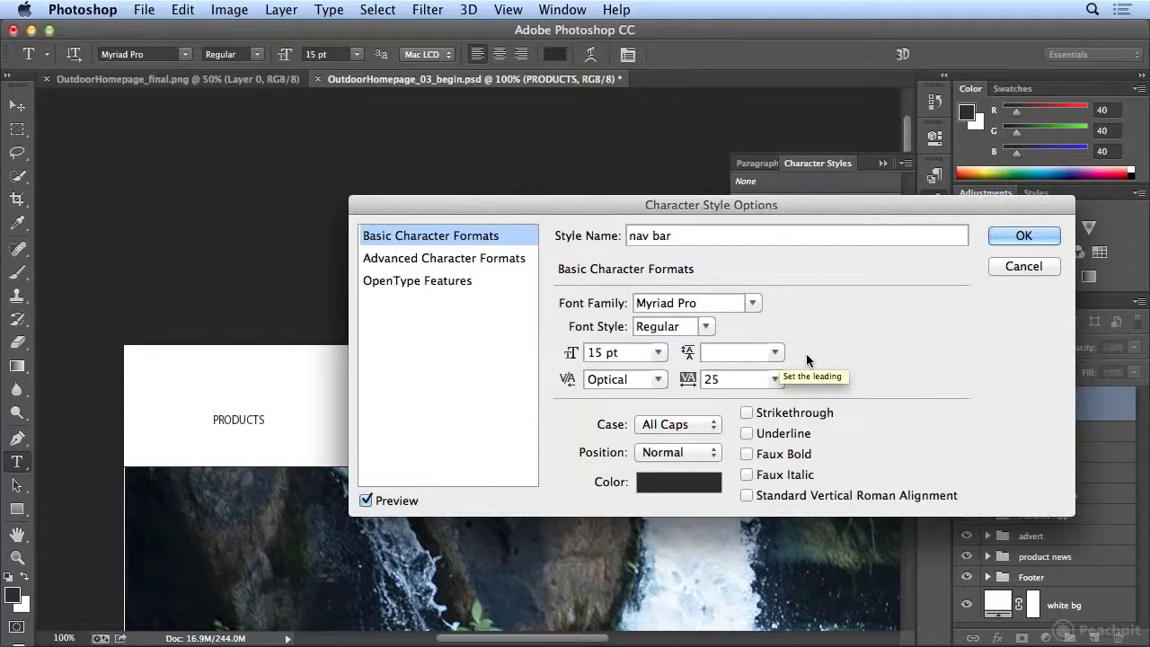
click(774, 352)
click(732, 365)
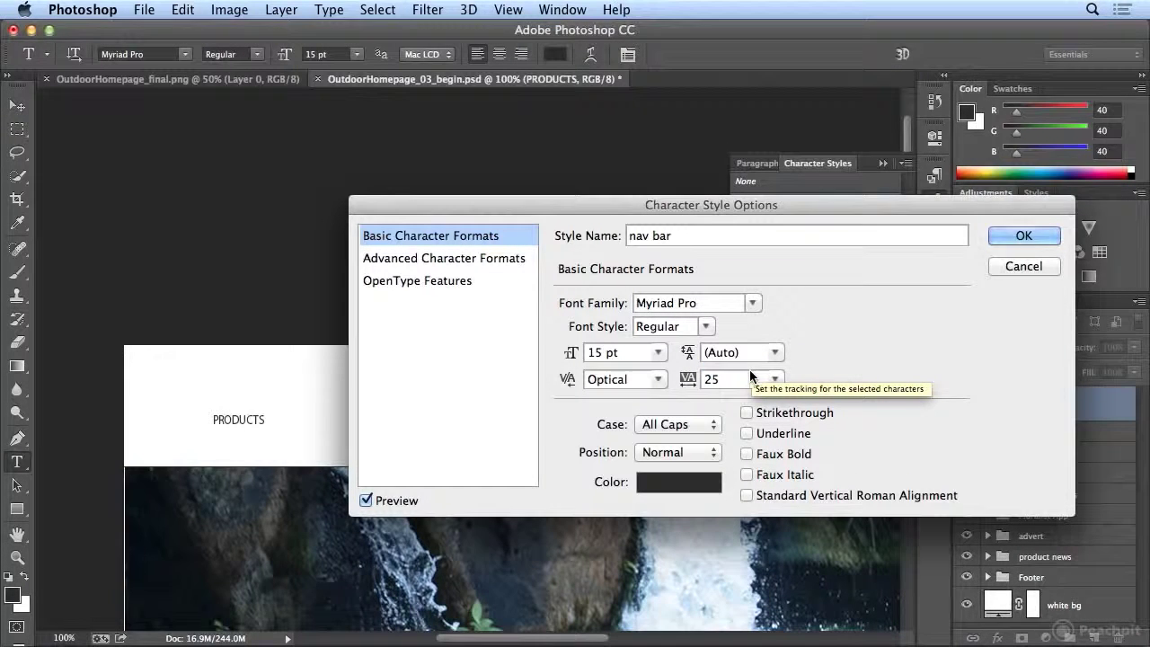
Step: Try Metrics kerning for the nav bar style and return it to Optical
click(660, 379)
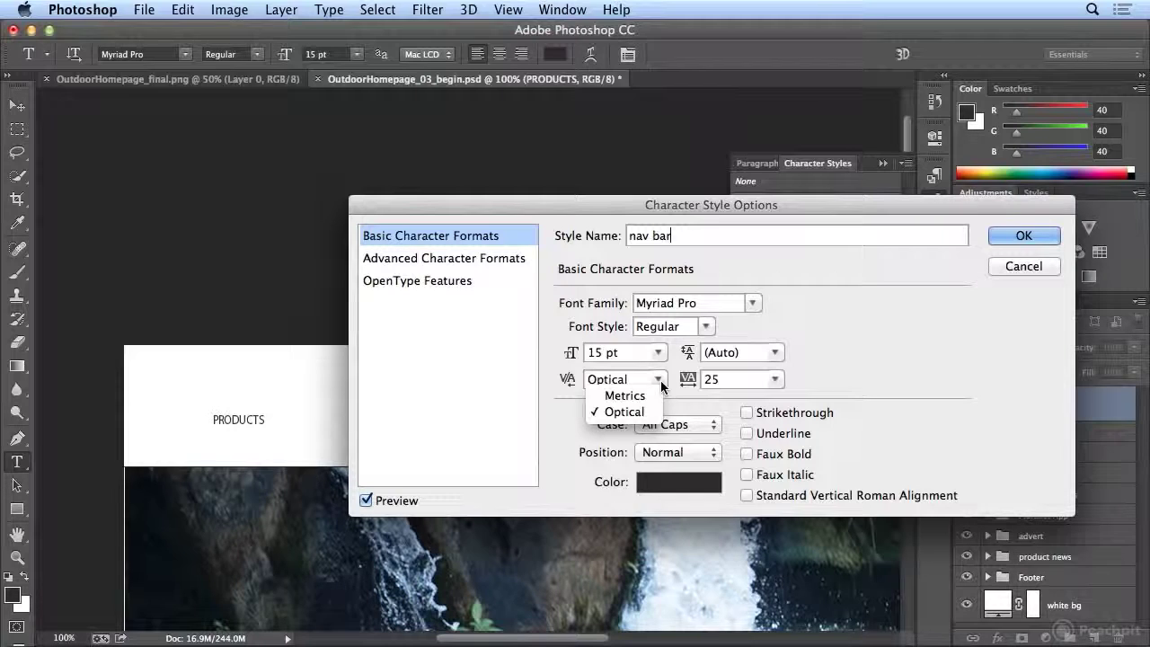
click(655, 396)
click(664, 380)
click(653, 412)
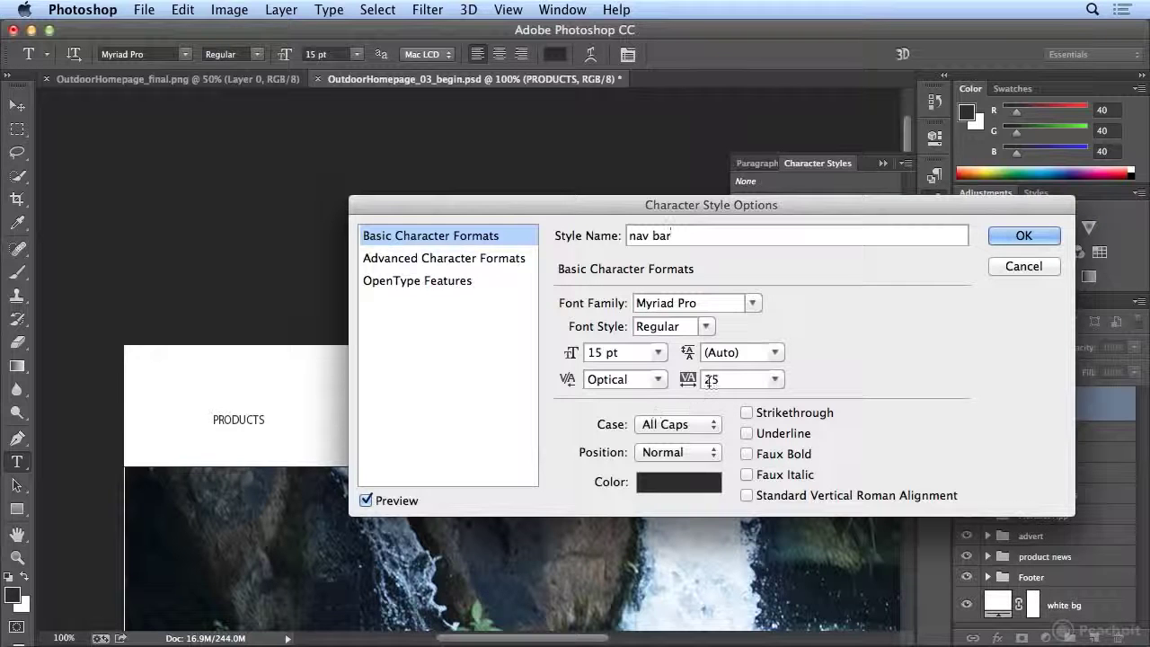
Step: Try a tracking of 0 for the nav bar style and return it to 25
click(777, 380)
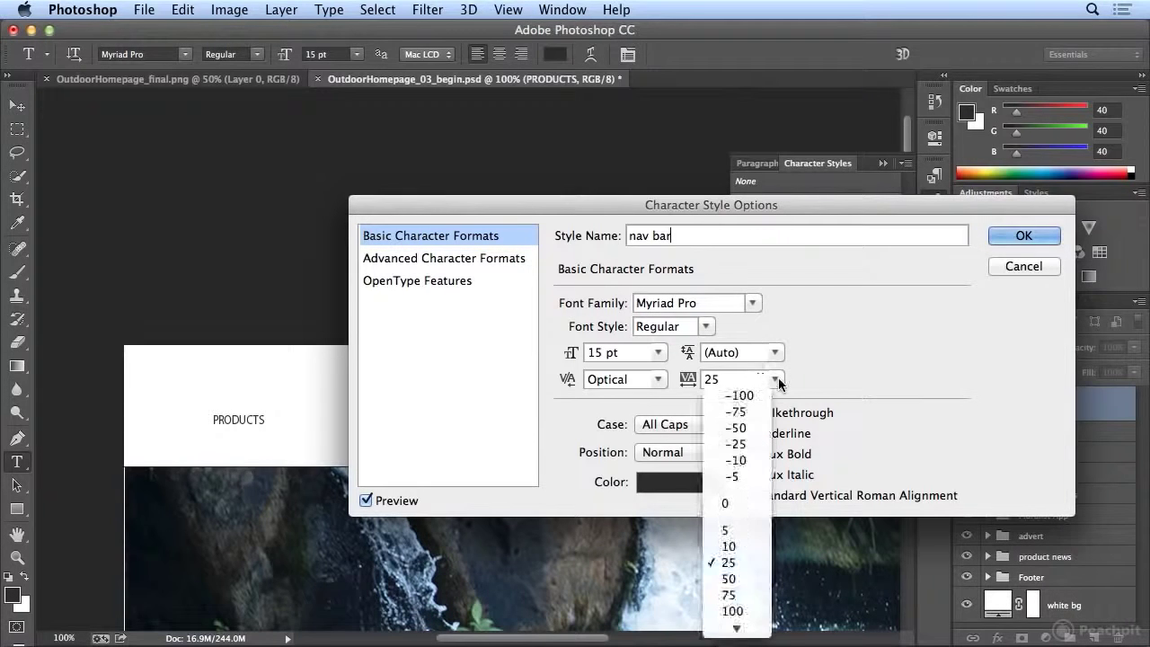
click(755, 503)
click(776, 380)
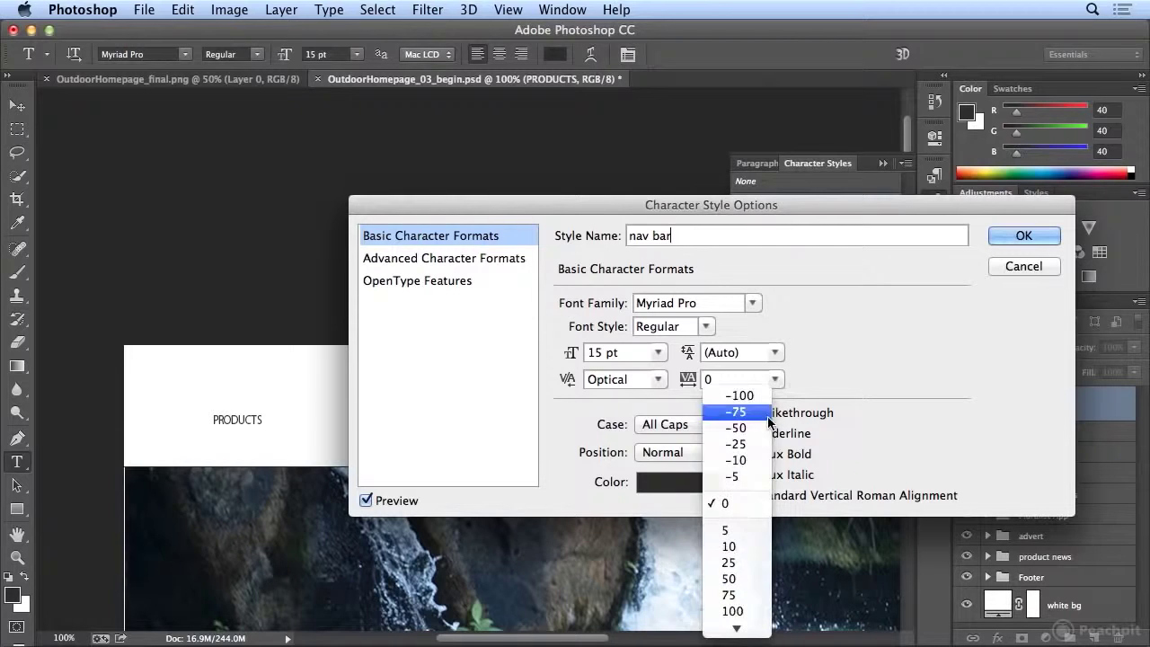
click(755, 564)
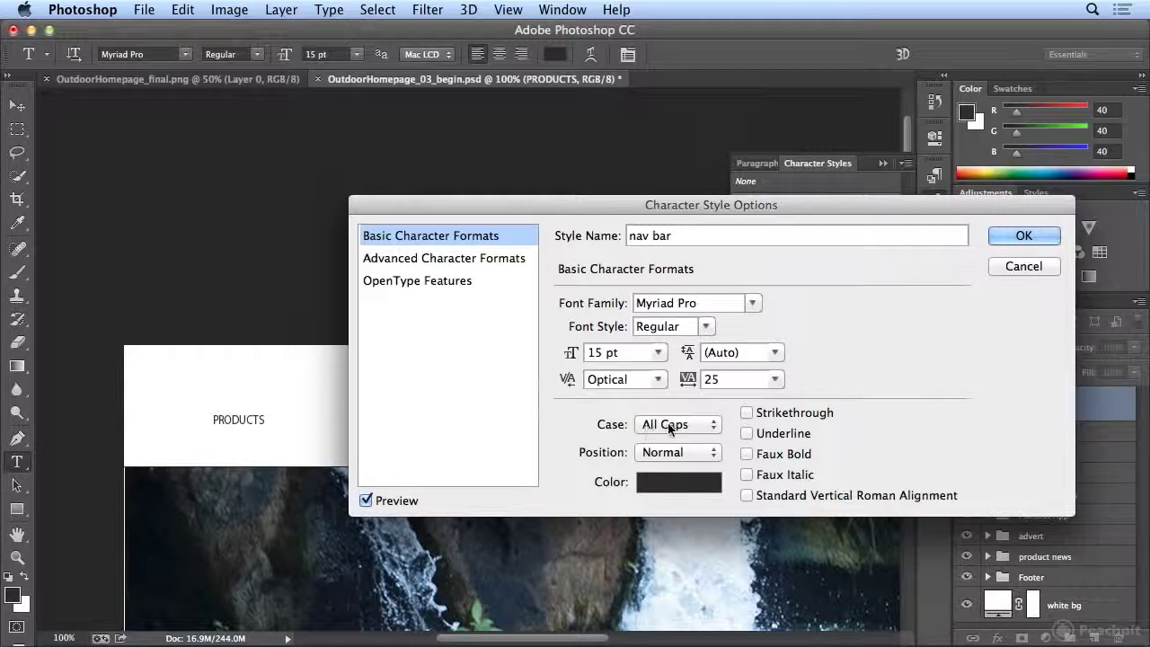
Step: Accept #282828 as the nav bar style's text color and save the style options
click(665, 481)
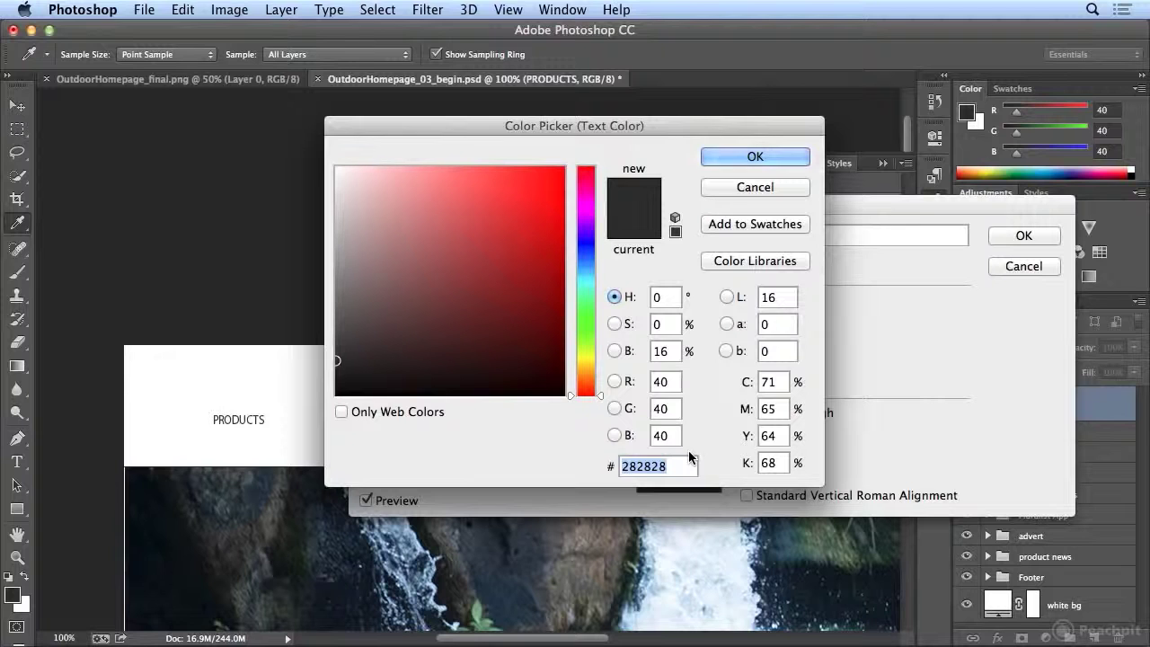
click(771, 158)
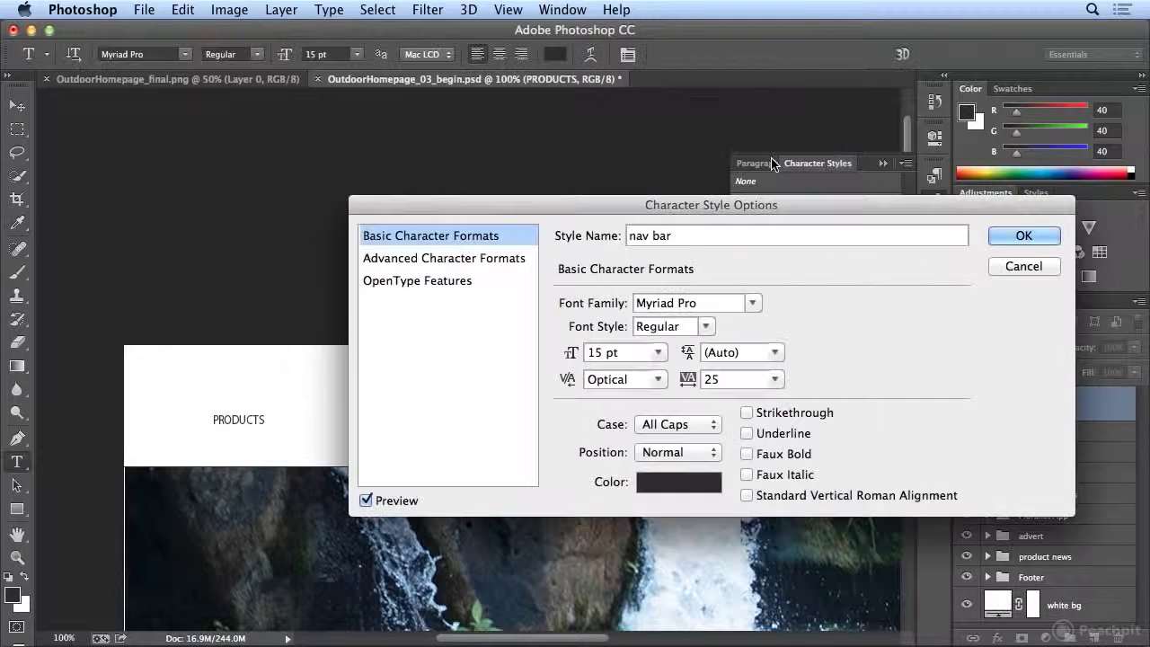
click(1002, 237)
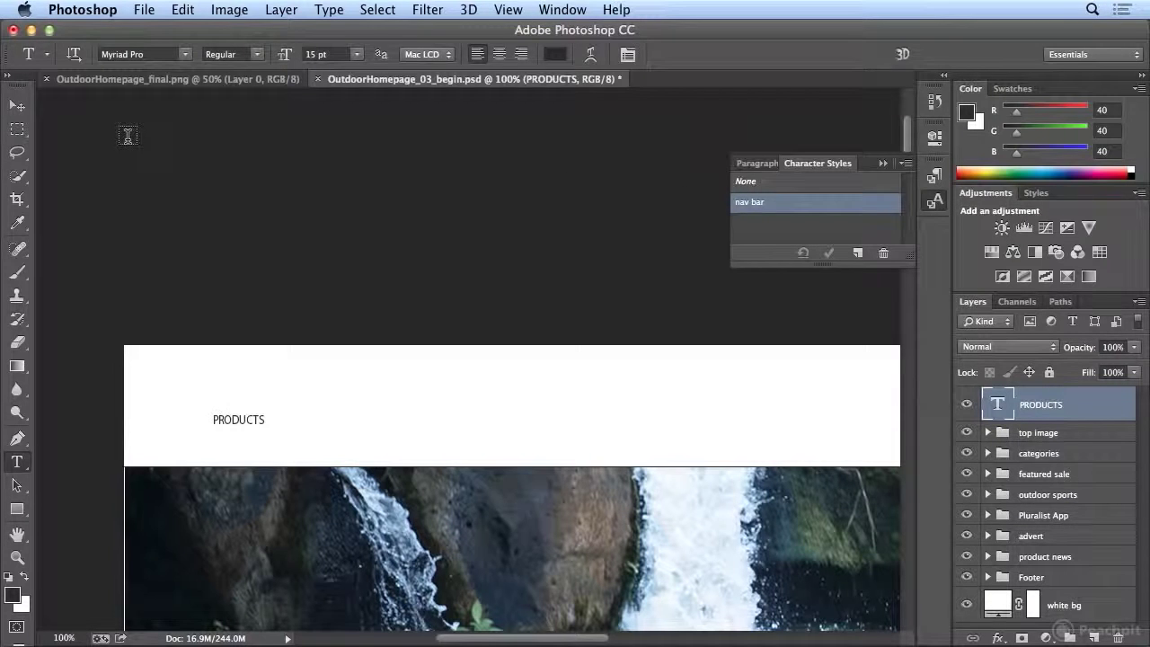
Step: Make three copies of the PRODUCTS text layer and place them in a row to its right in the header
click(14, 107)
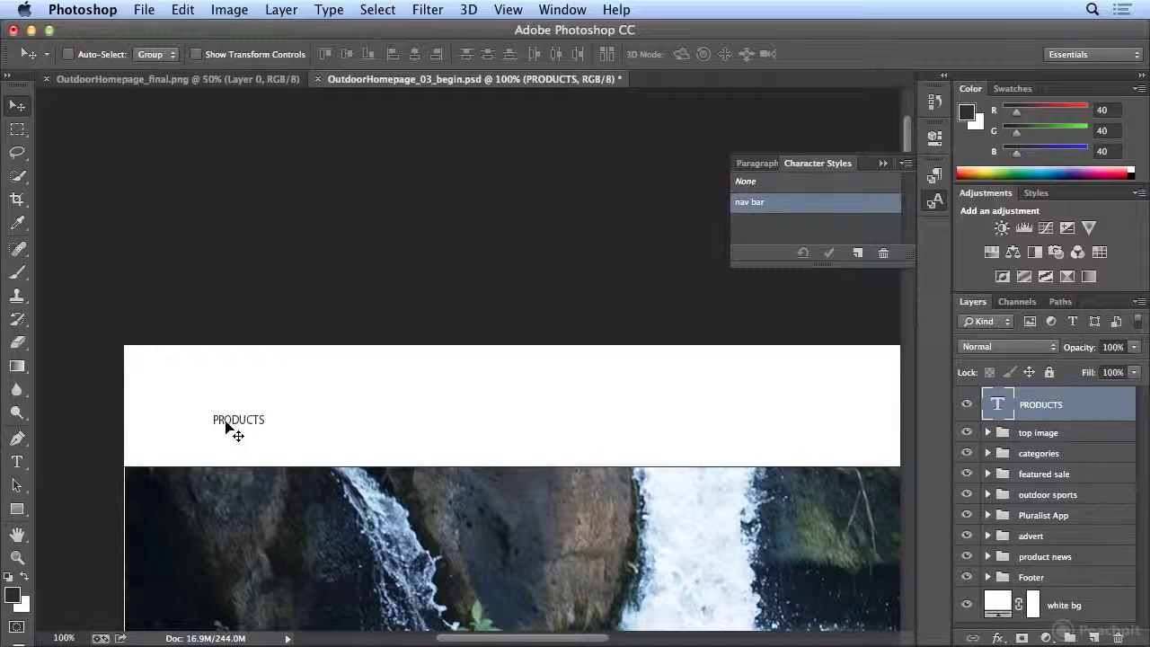
right_click(1057, 415)
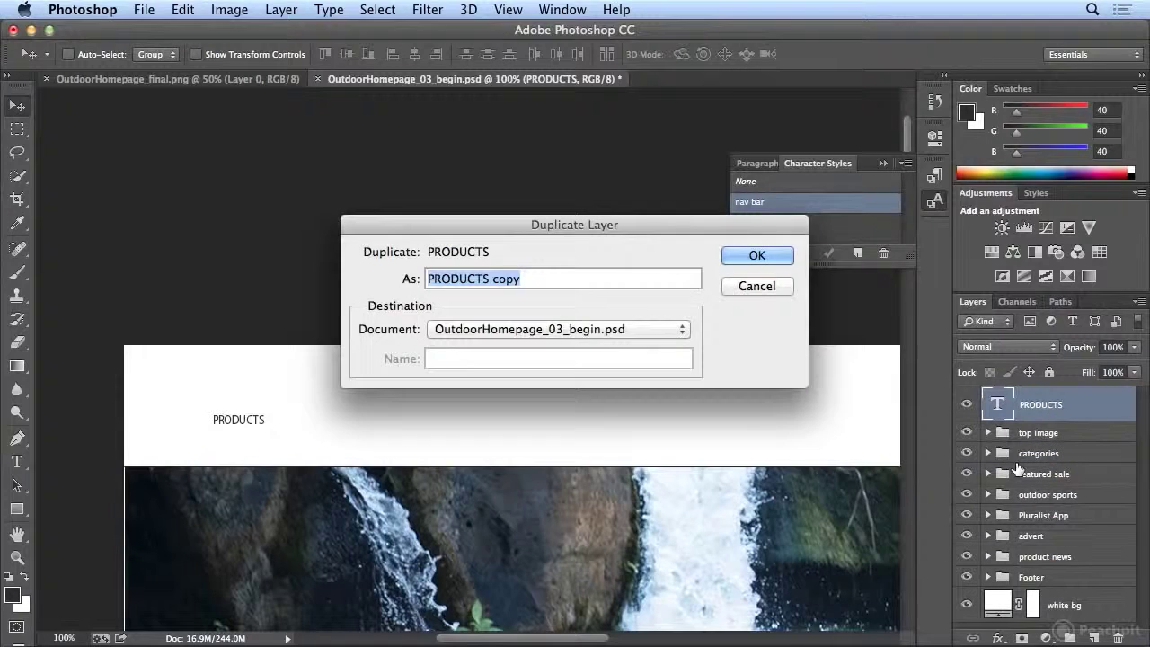
click(762, 258)
drag(266, 426, 339, 423)
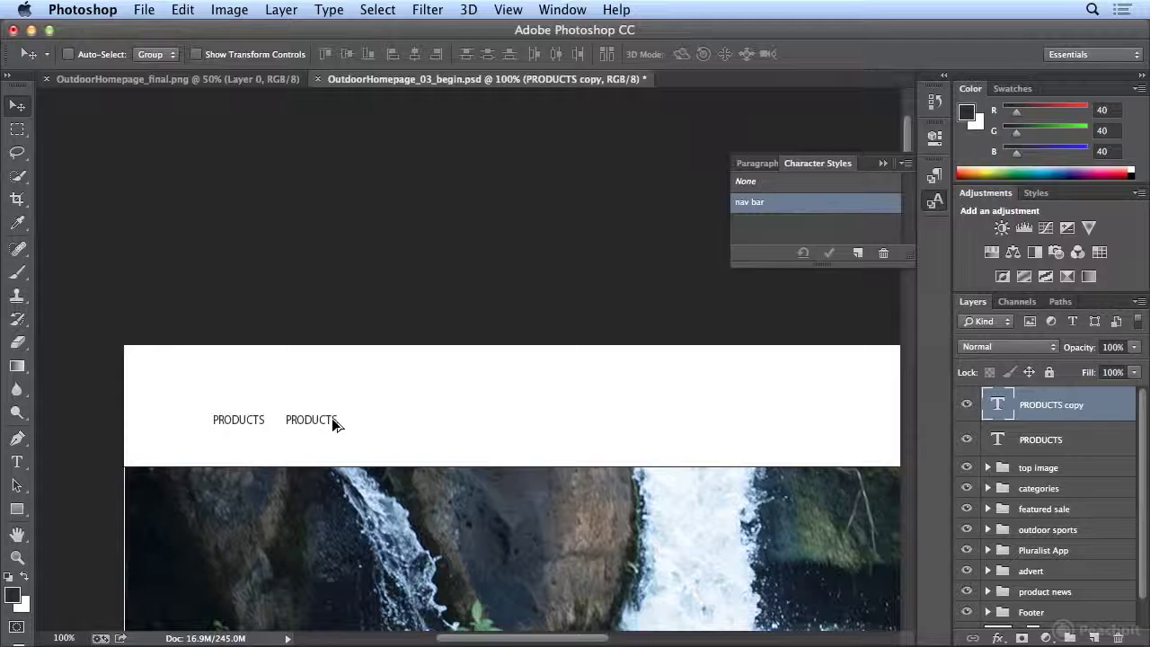
drag(332, 418, 525, 428)
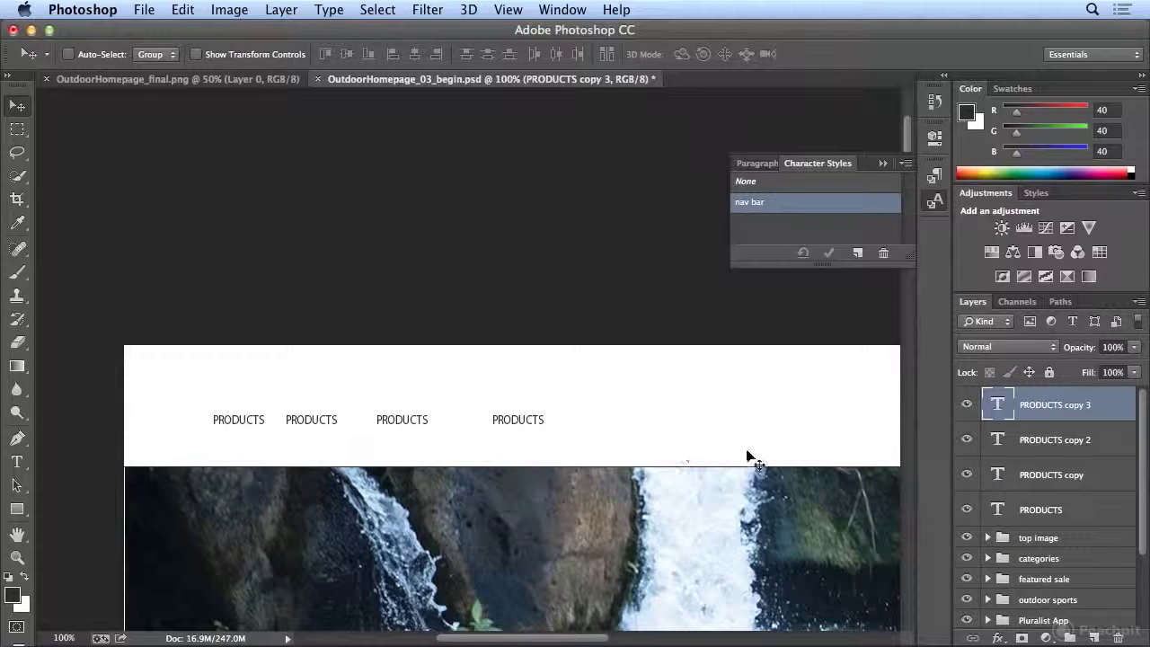
Step: Replace the second PRODUCTS label in the header with ADVENTURE SPORTS
key(t)
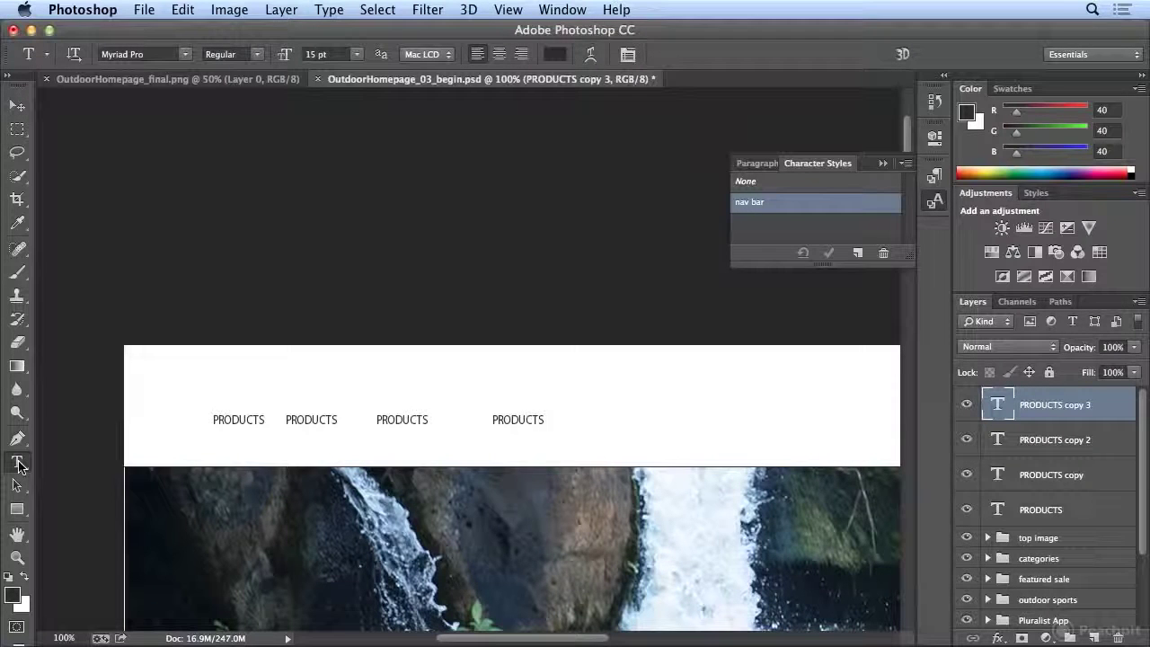
double_click(306, 419)
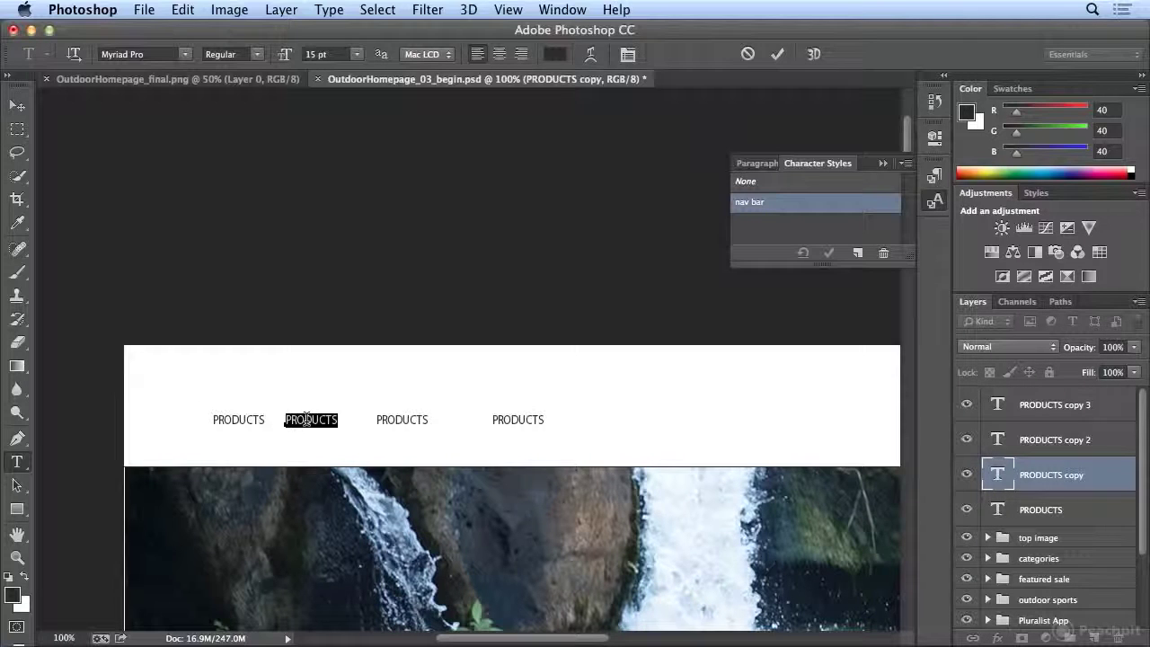
text(A)
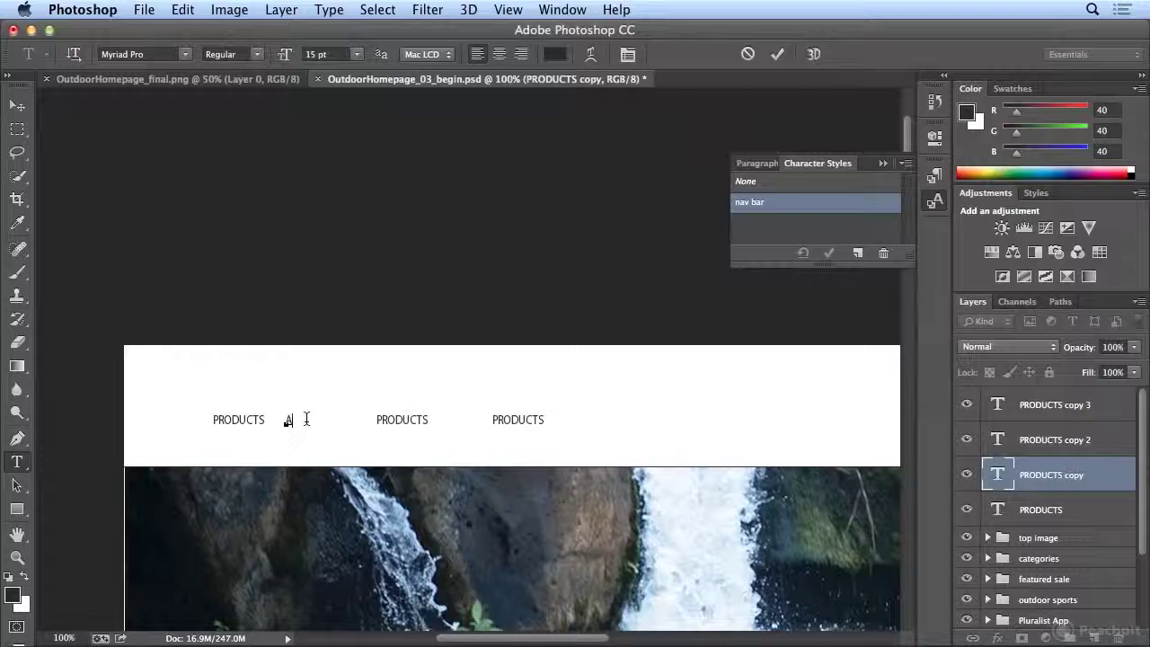
text(DVENTURE SPORTS)
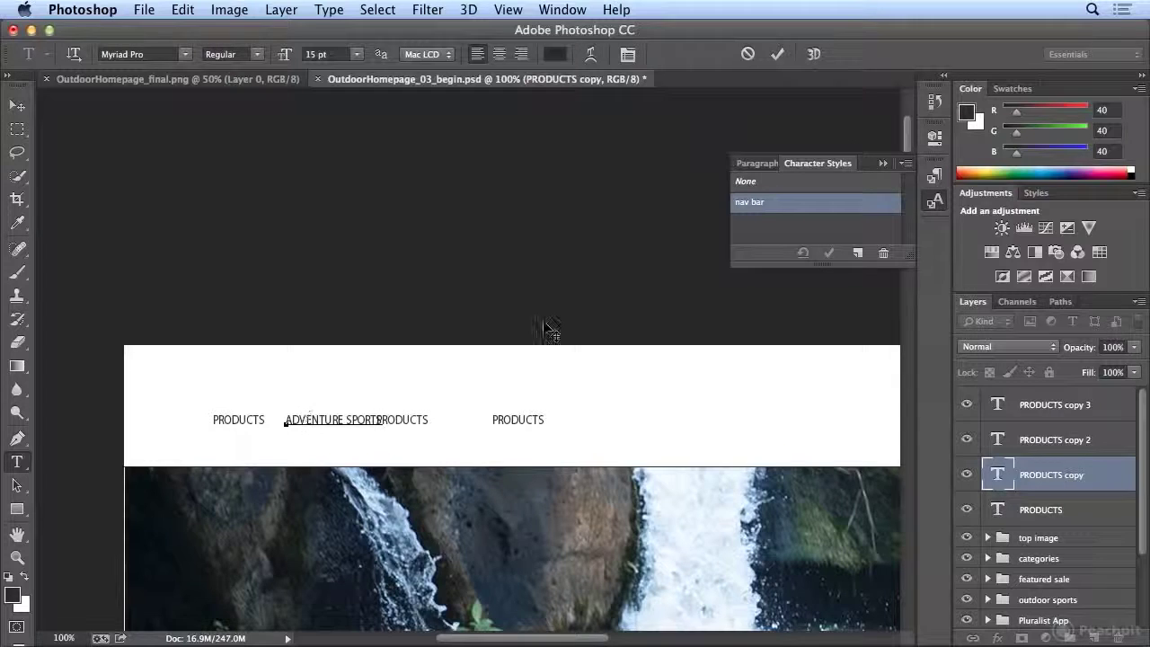
click(778, 55)
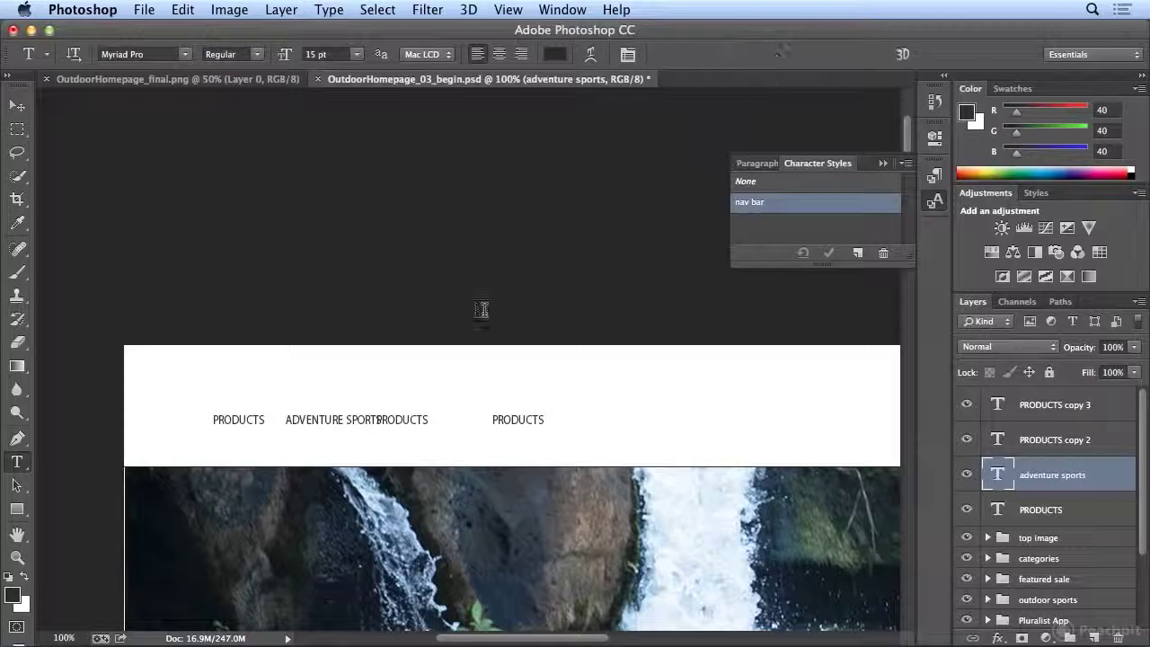
Step: Replace the third header label, right after ADVENTURE SPORTS, with JOIN/LOGIN
double_click(417, 419)
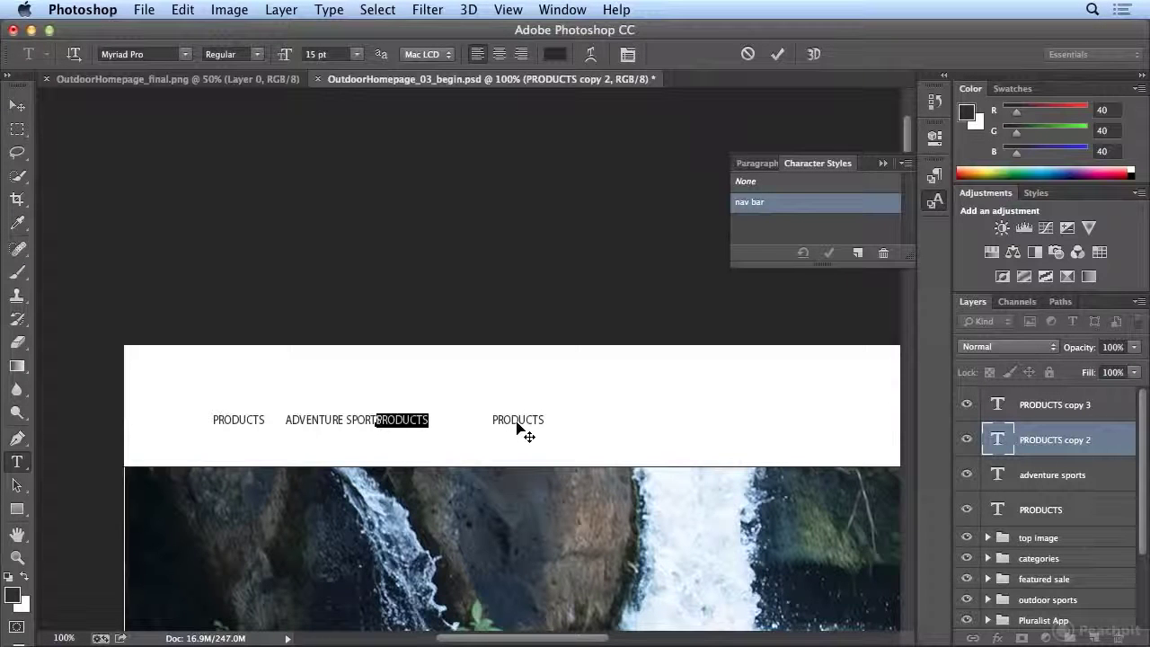
text(JOIN)
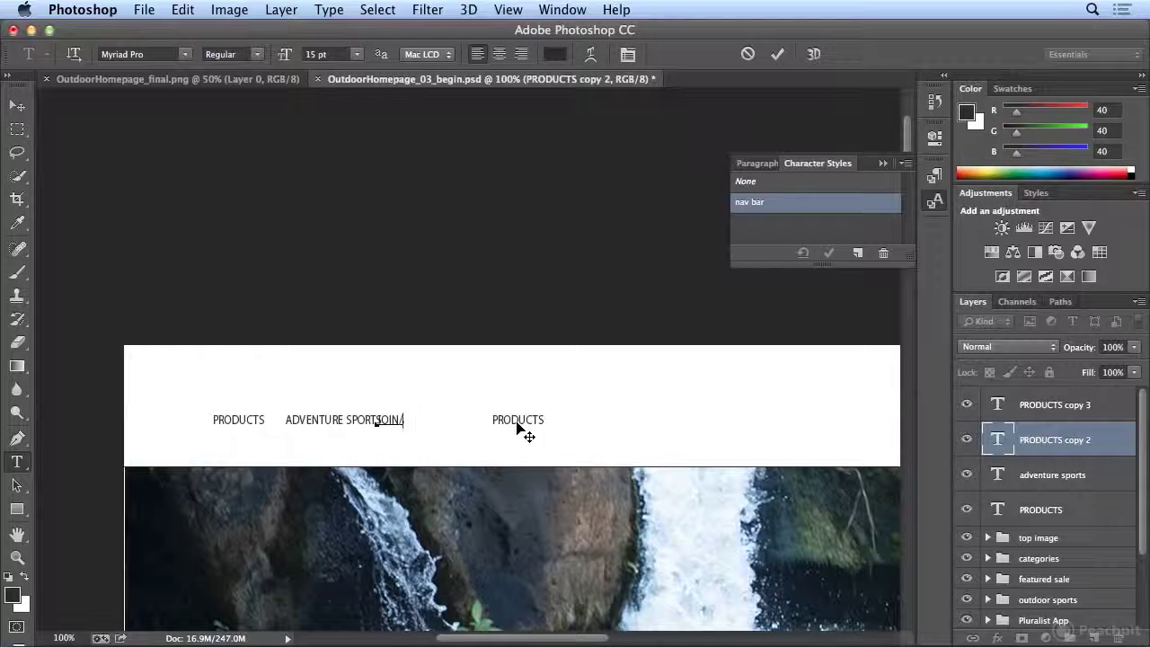
text(/LOGIN)
click(777, 54)
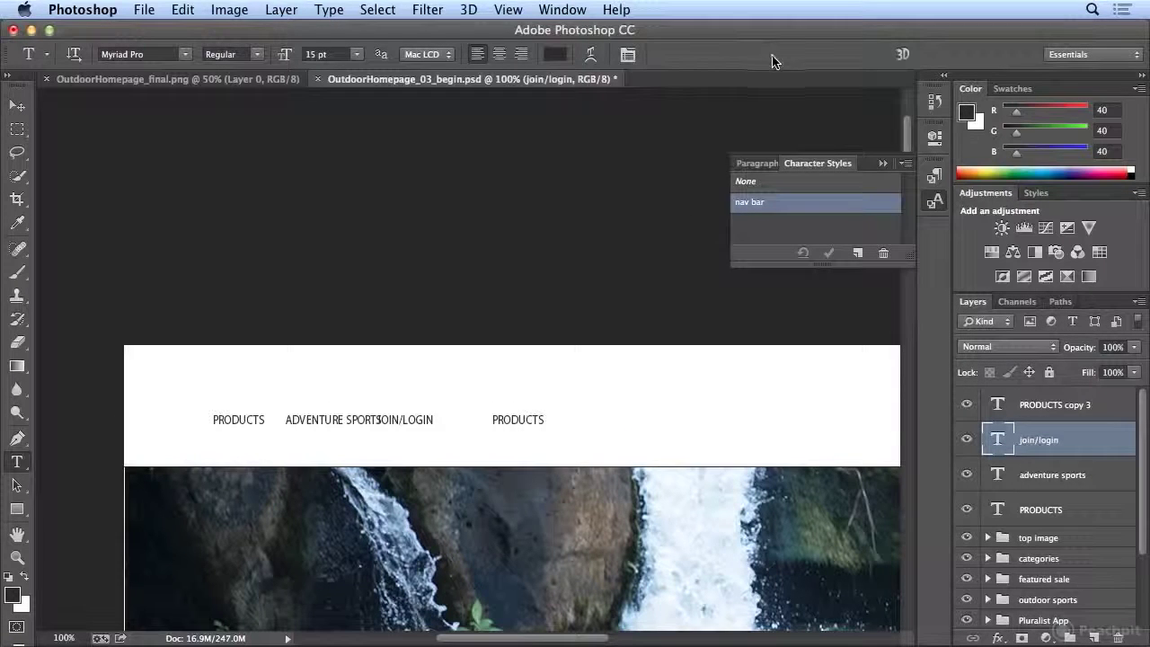
Step: Replace the last PRODUCTS label in the header row with CART
double_click(525, 419)
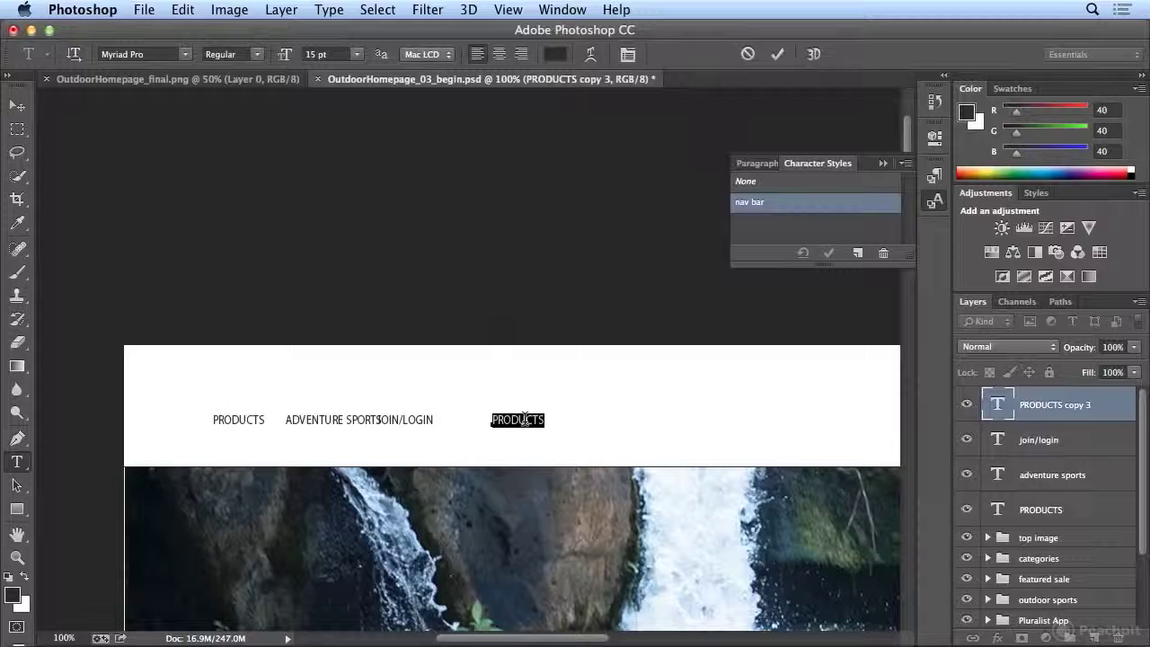
text(CAR)
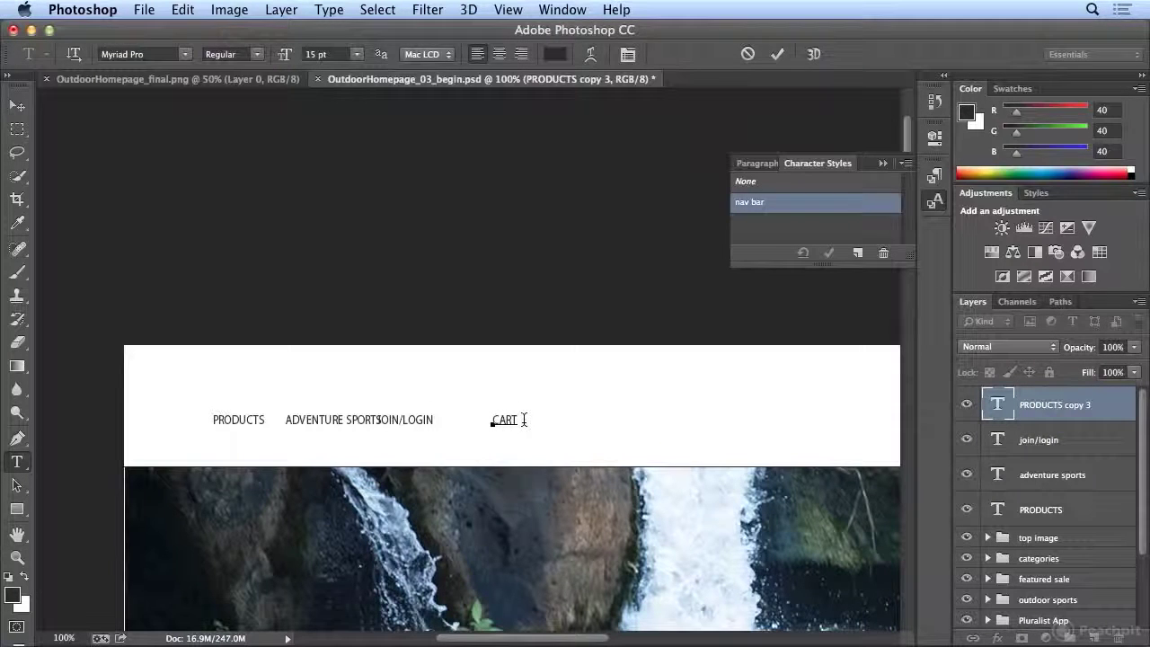
text(T)
click(1064, 410)
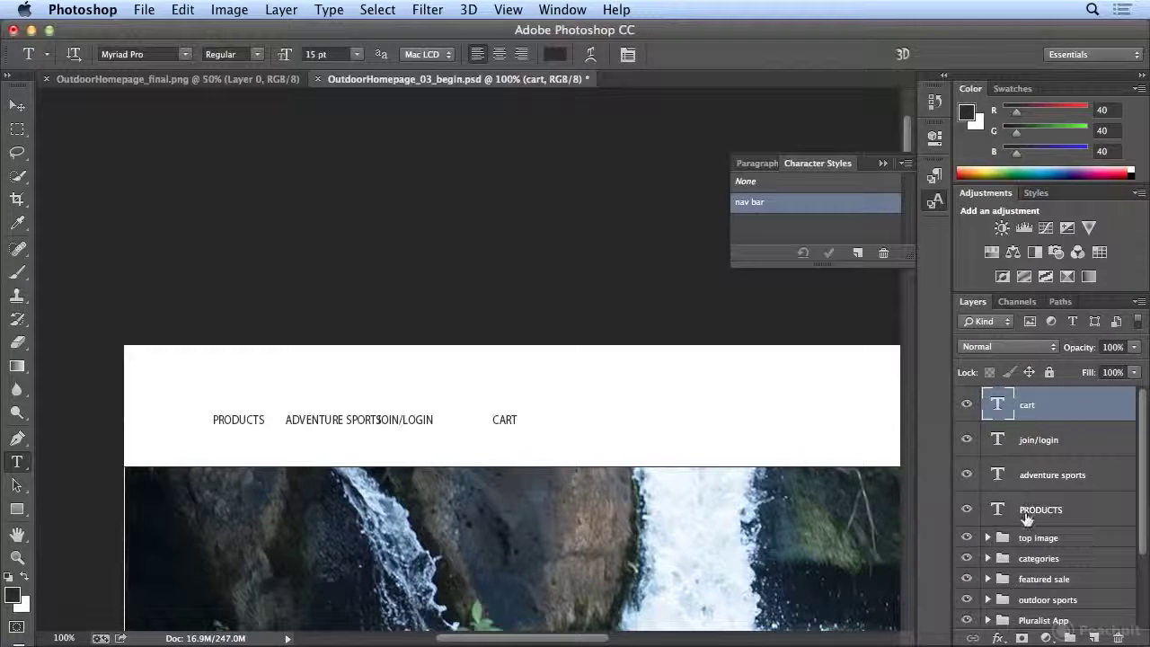
Step: Retype the first header label as lowercase "products" to match the naming of the other text layers
double_click(226, 417)
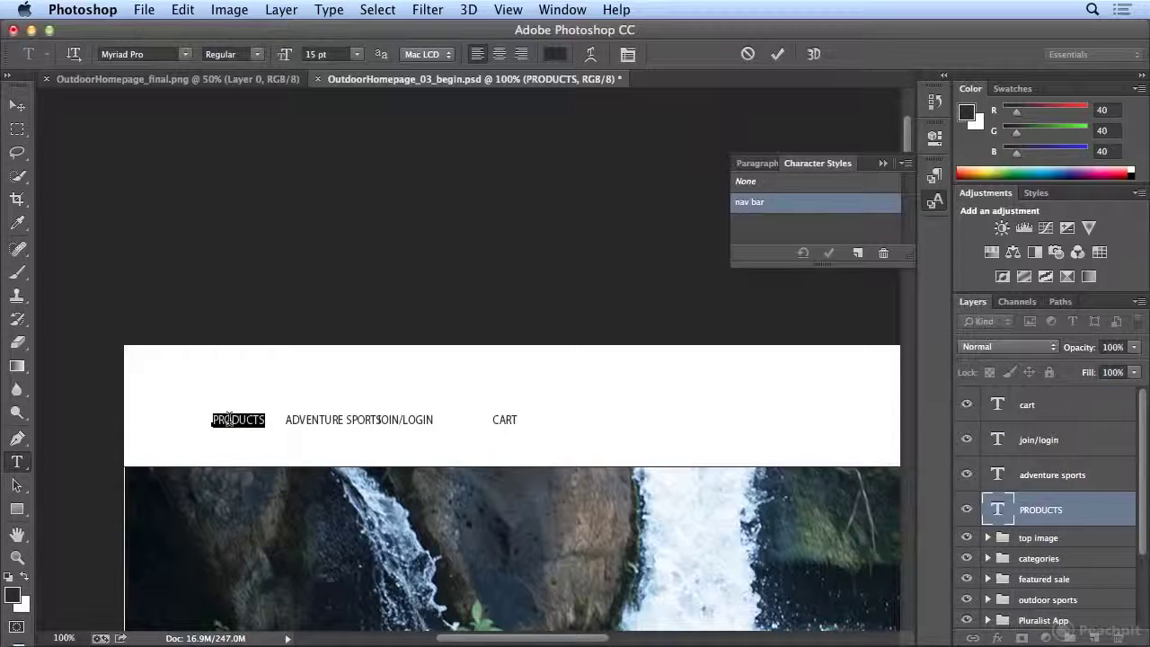
text(PRODUCTS)
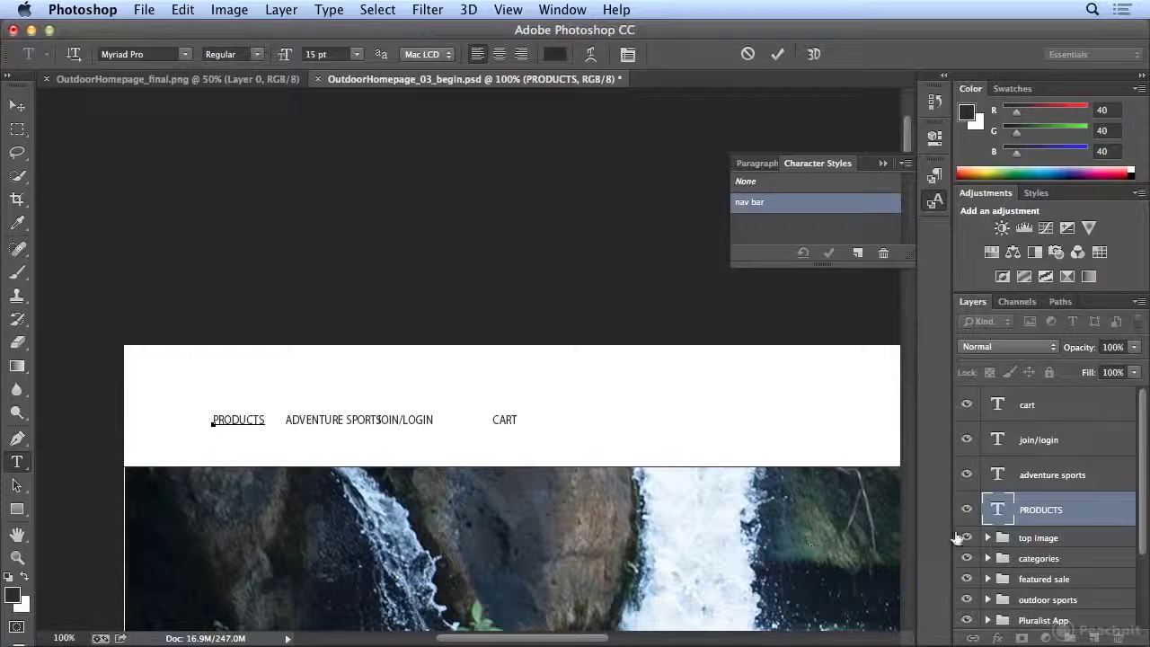
click(1101, 518)
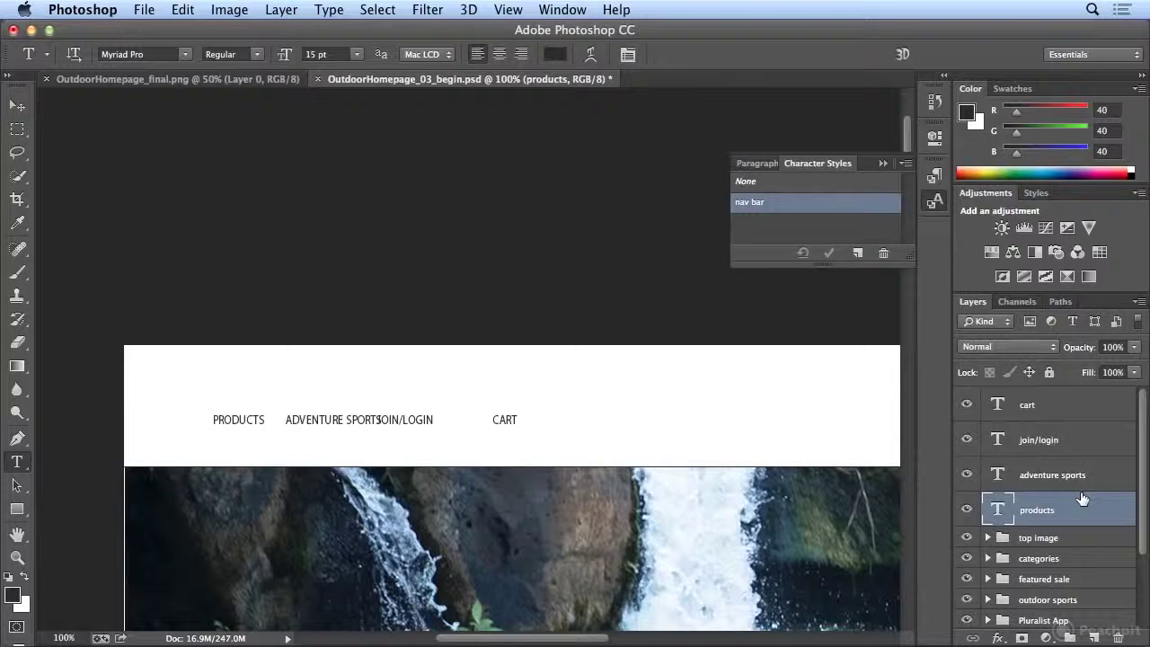
Step: Move the CART label along the header row to near the right edge of the page
click(16, 106)
click(1057, 413)
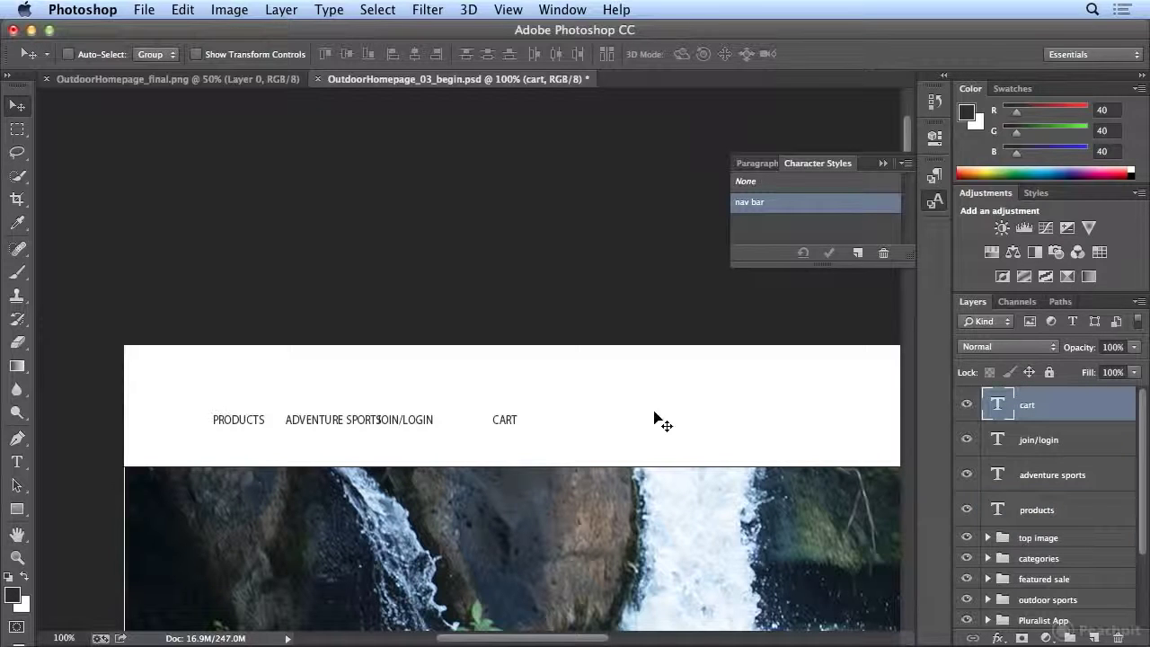
drag(519, 424, 845, 425)
drag(539, 640, 567, 638)
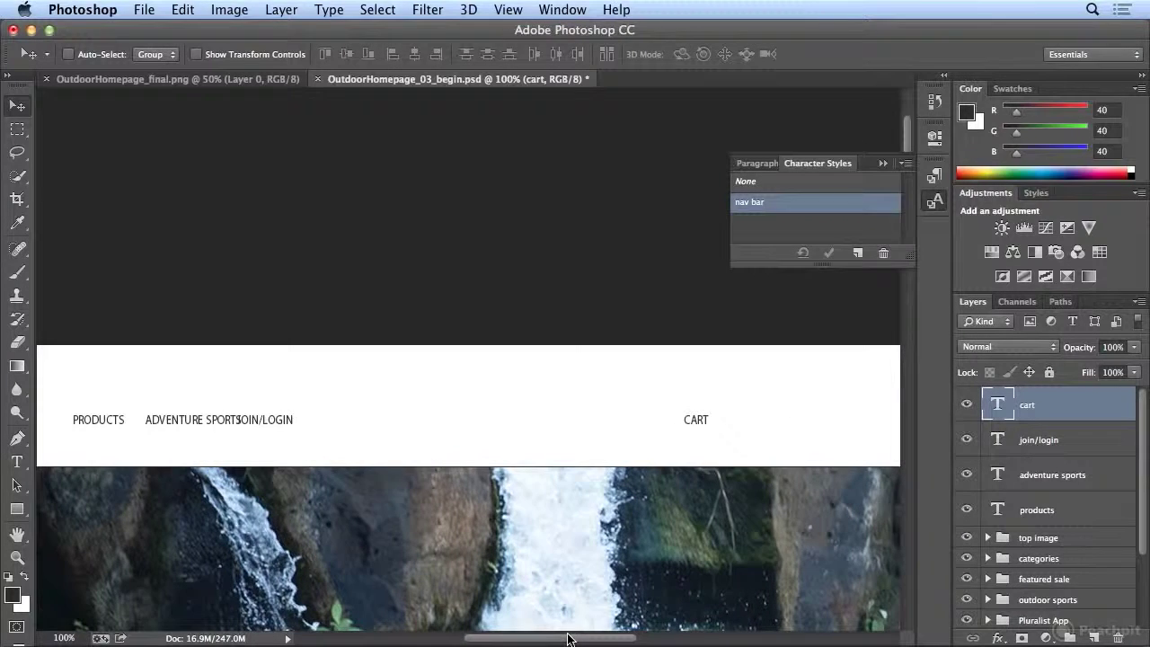
key(super+minus)
key(super+minus)
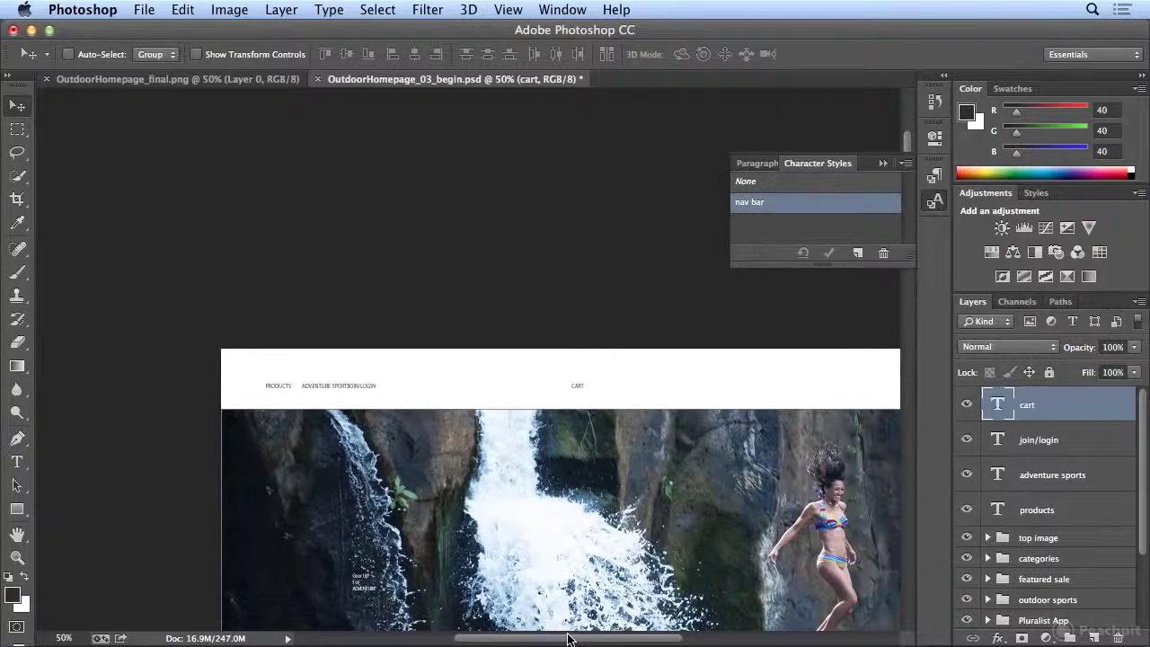
key(super+minus)
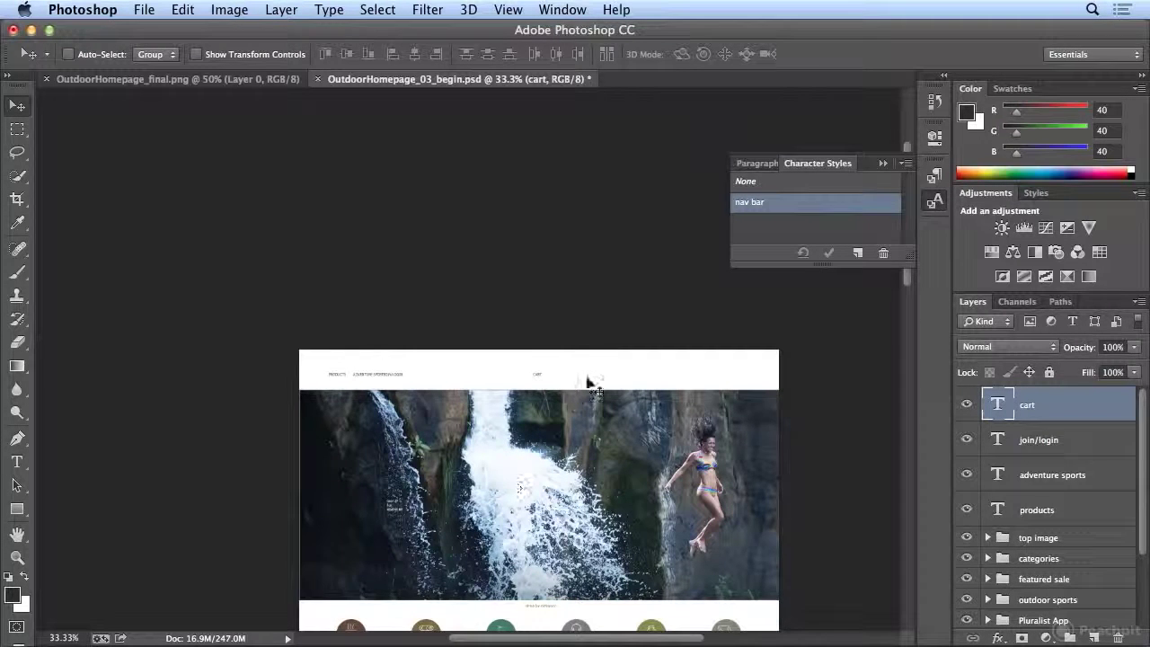
drag(540, 380, 736, 378)
Step: Distribute the four navigation text layers evenly by their horizontal centers and align their top edges
shift+click(1042, 512)
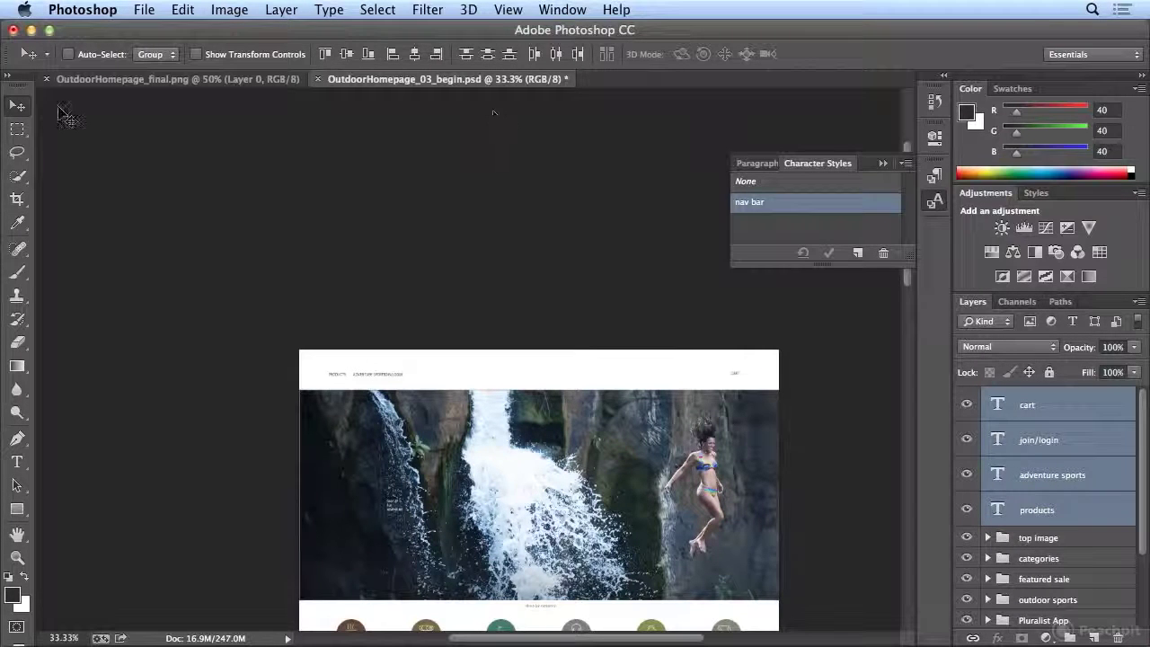
click(555, 54)
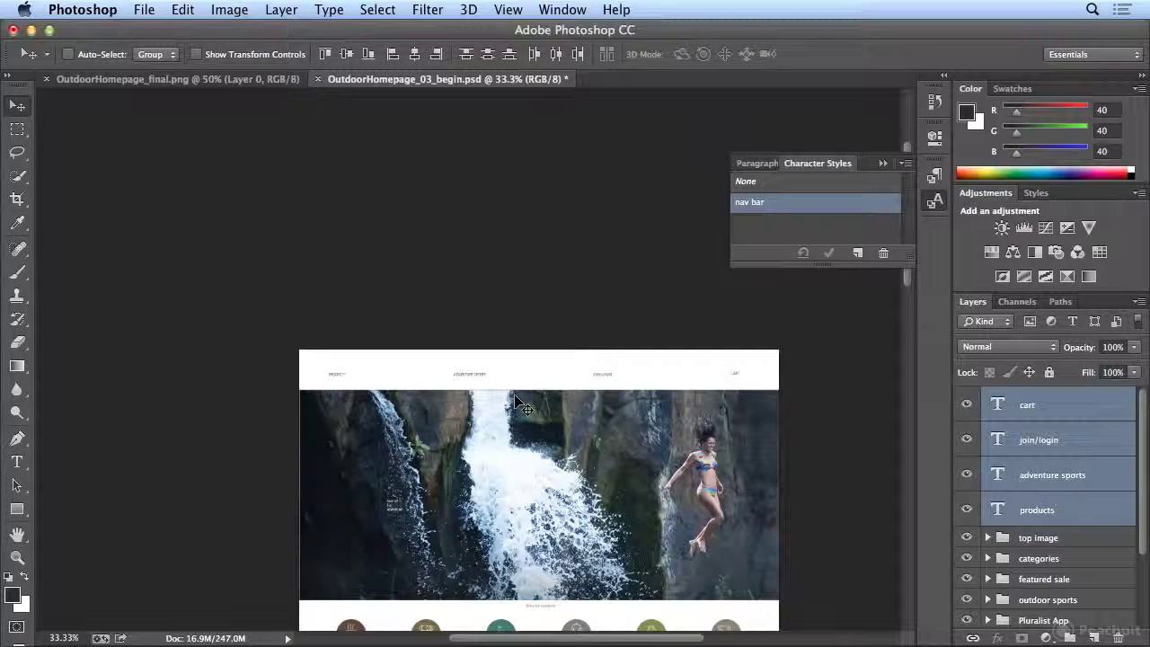
click(323, 56)
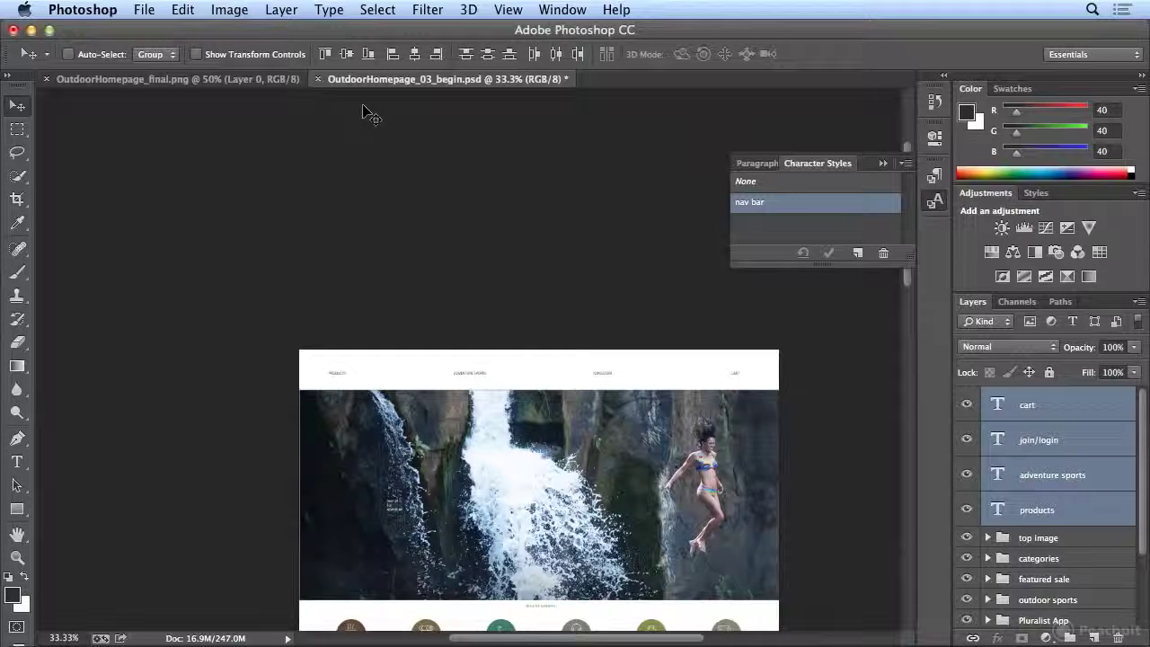
Step: Change the nav bar character style's font family to Letter Gothic Std while viewing the header at 100%
click(508, 9)
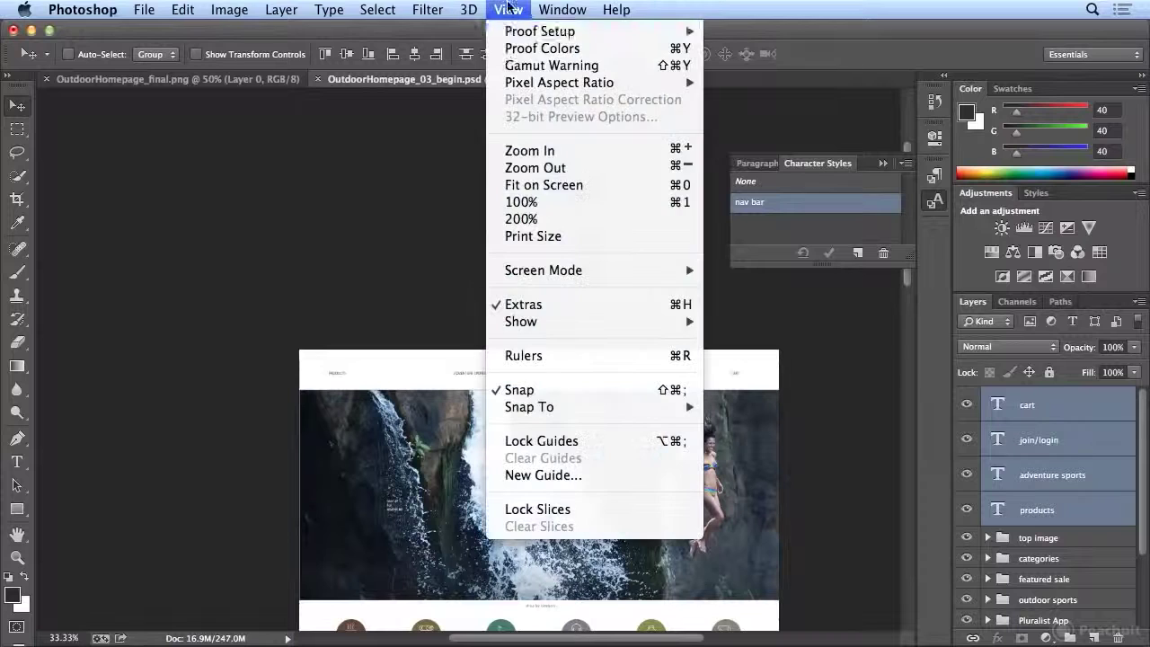
click(508, 203)
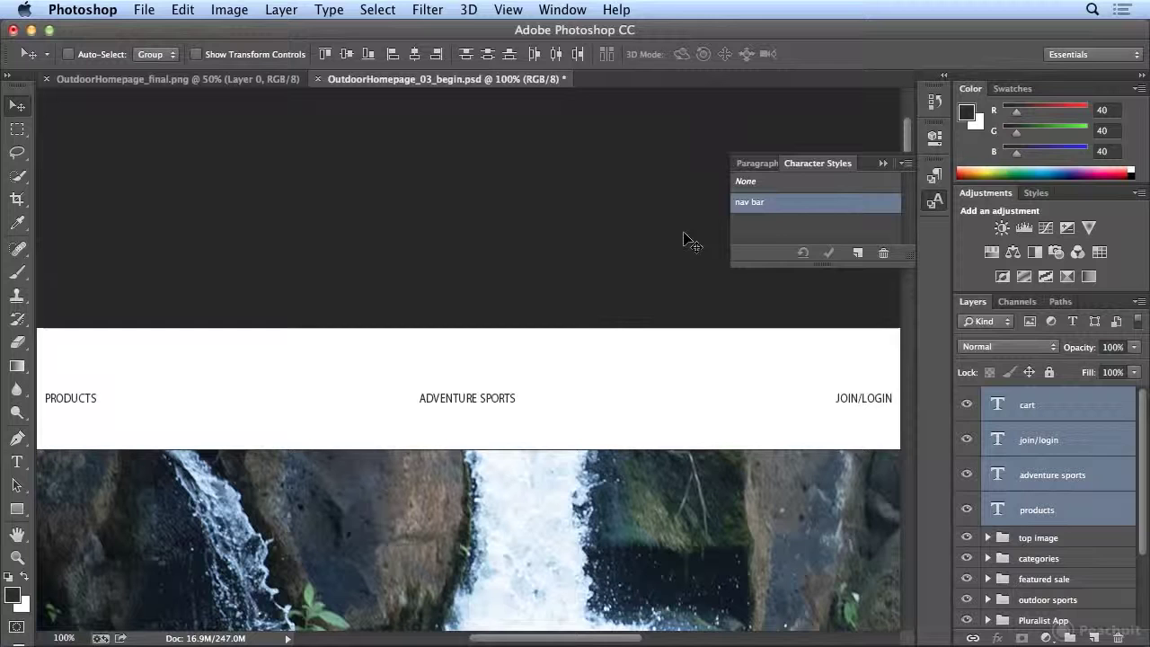
double_click(787, 203)
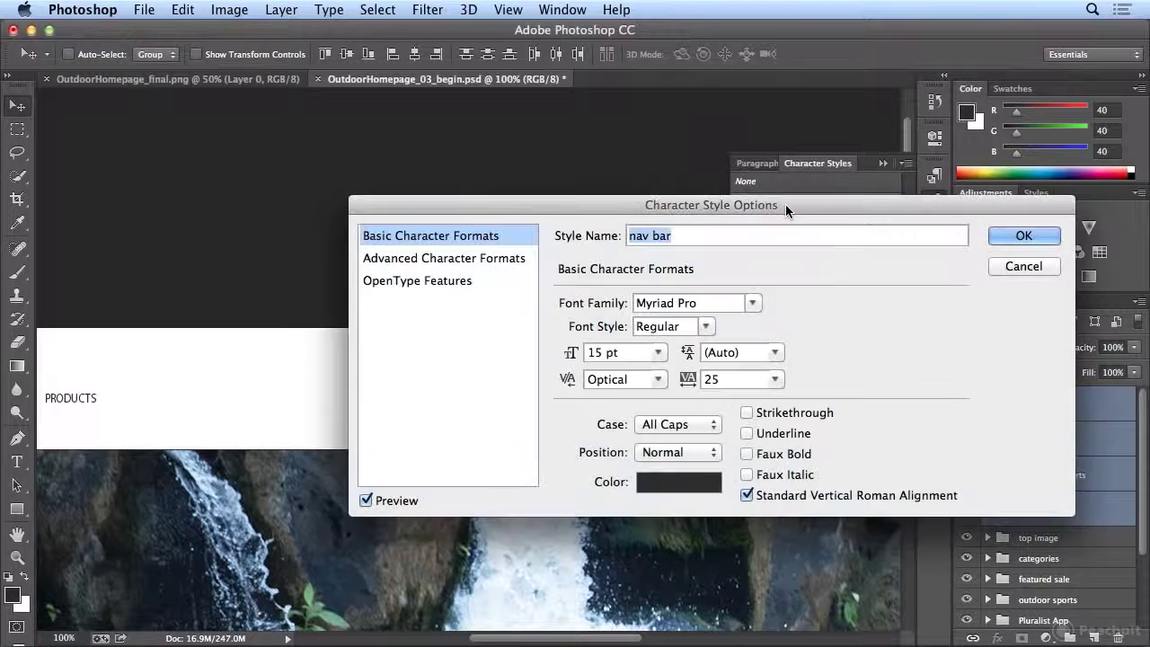
click(756, 303)
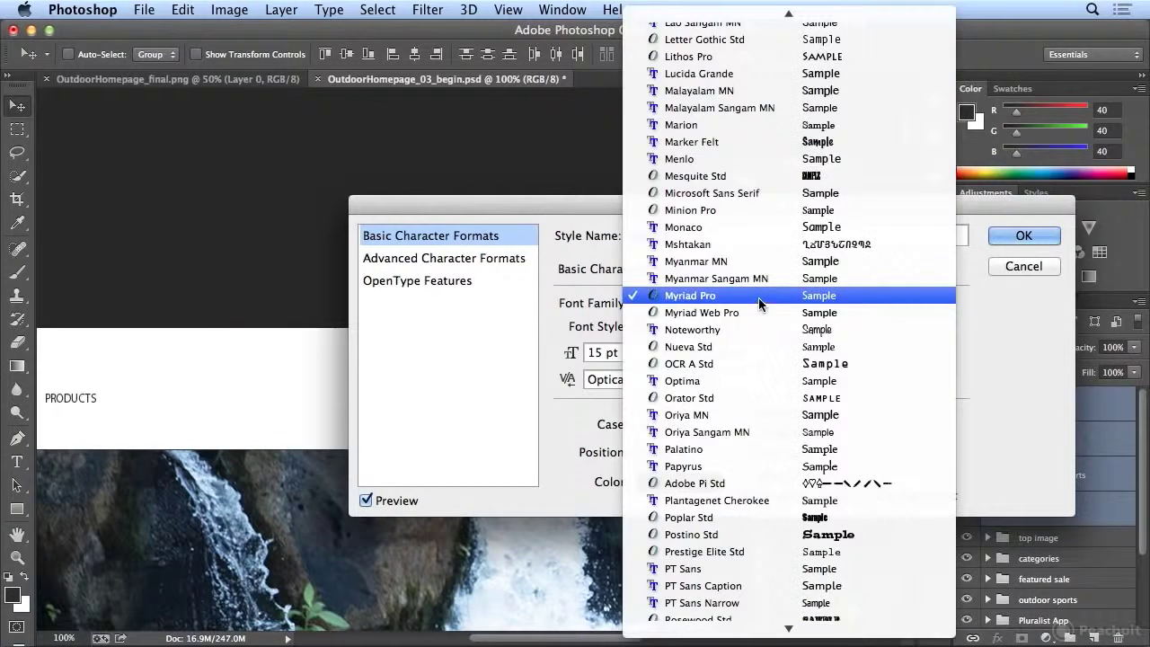
click(719, 39)
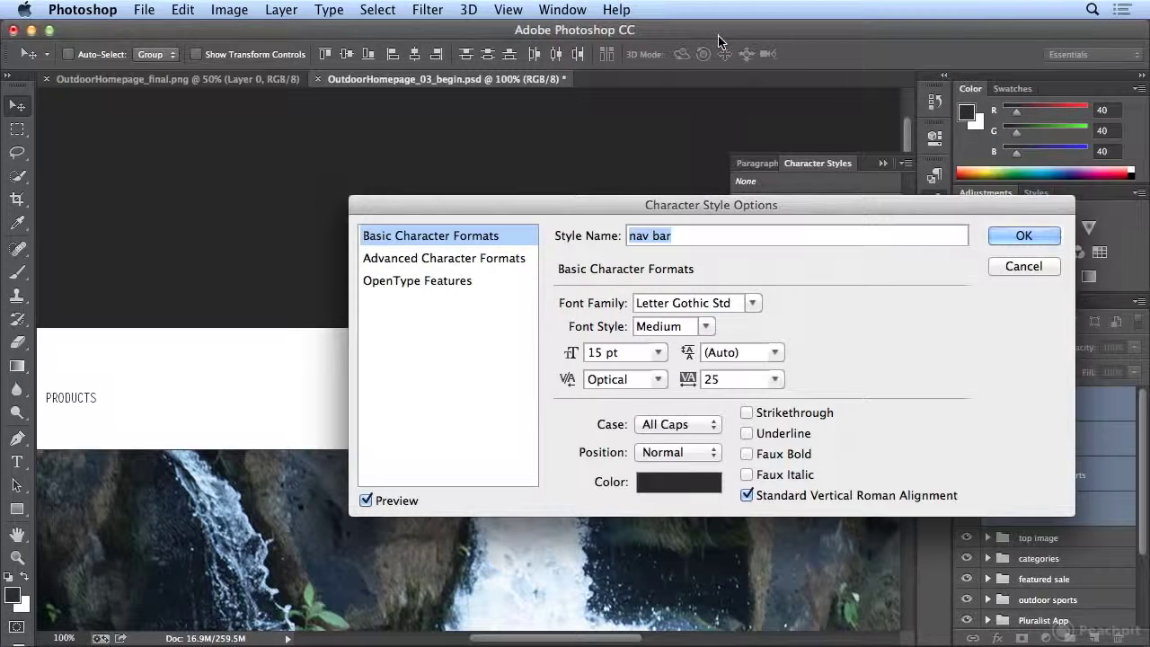
click(1023, 235)
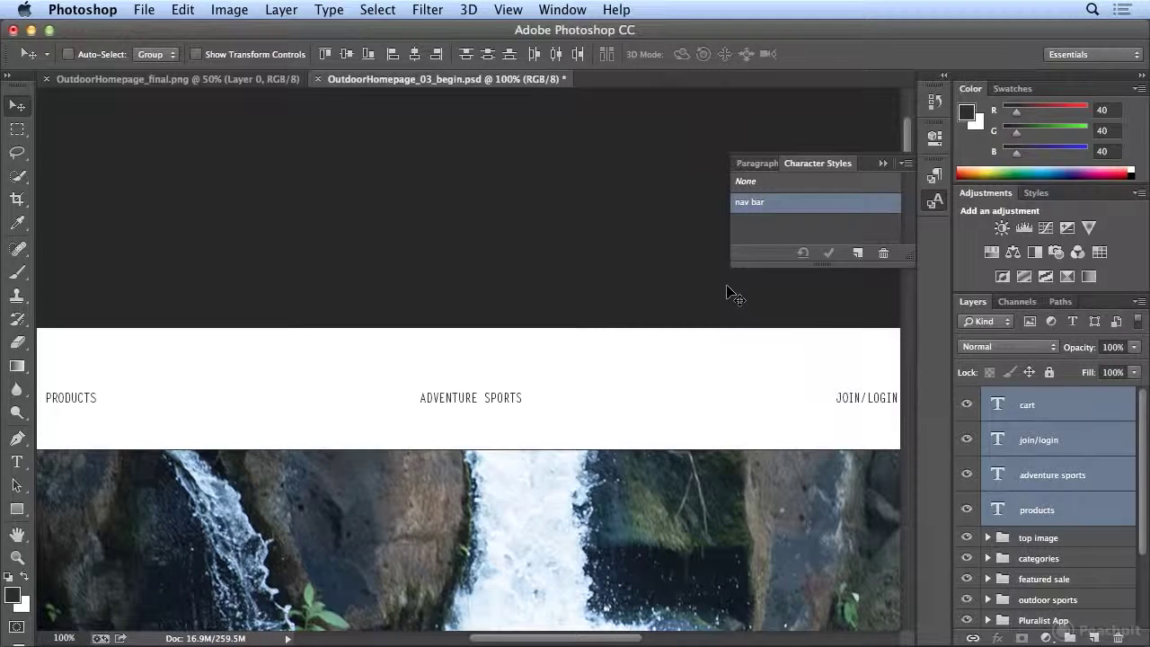
Step: Review the nav bar style's basic, advanced character format and OpenType feature settings
double_click(777, 208)
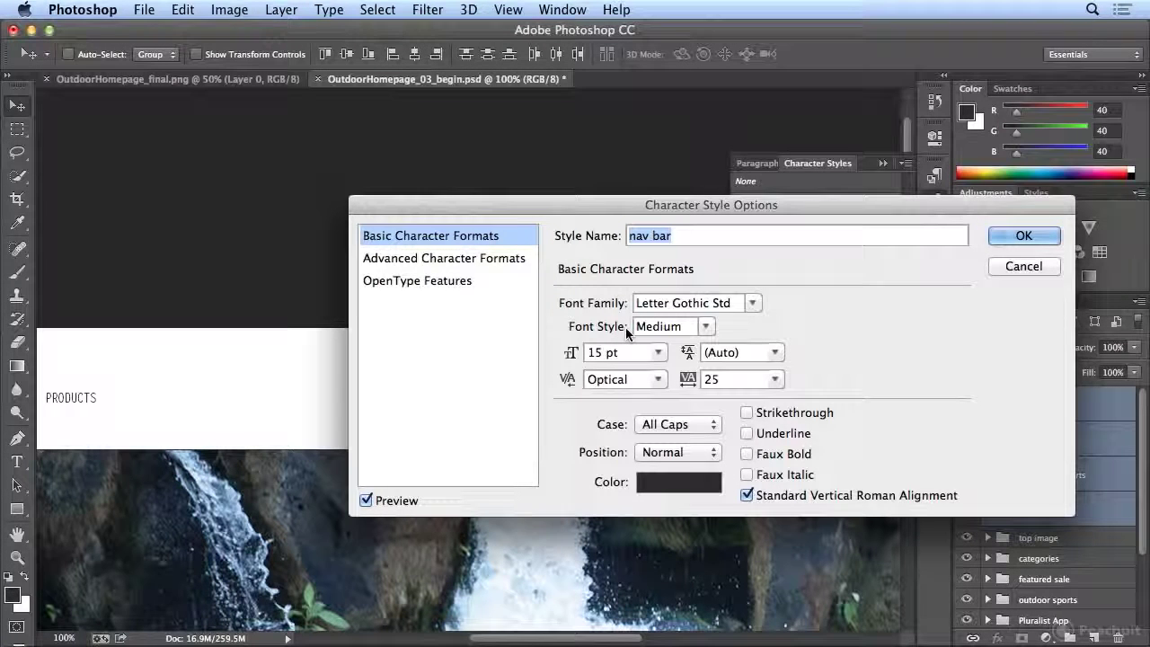
click(474, 260)
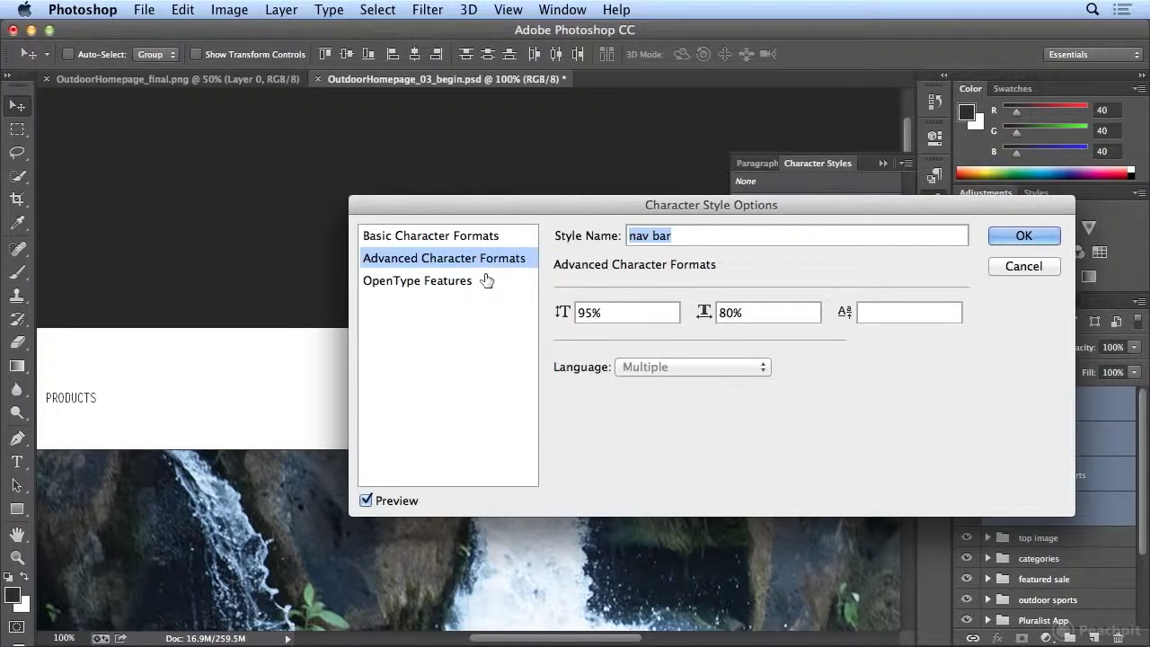
click(487, 281)
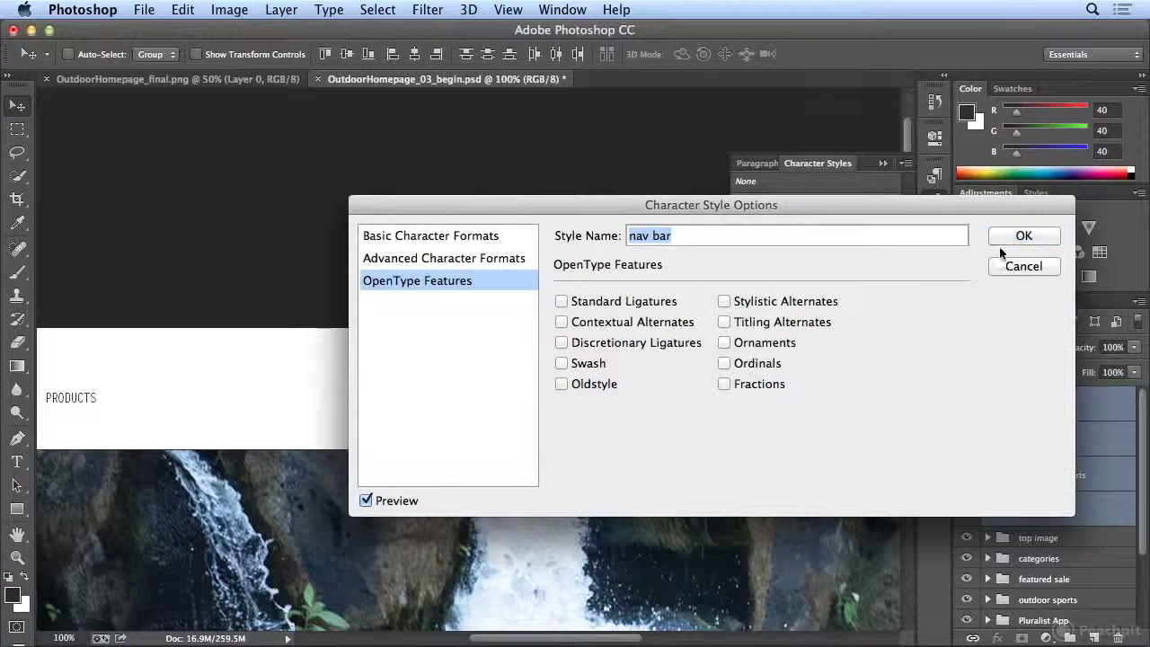
click(1023, 236)
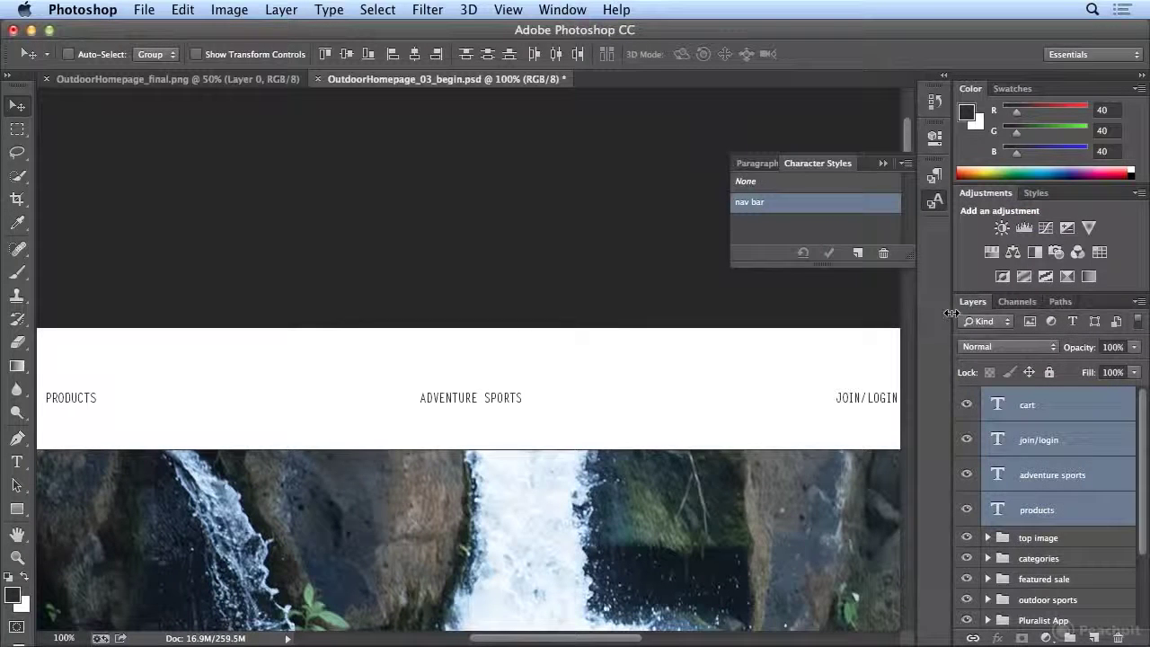